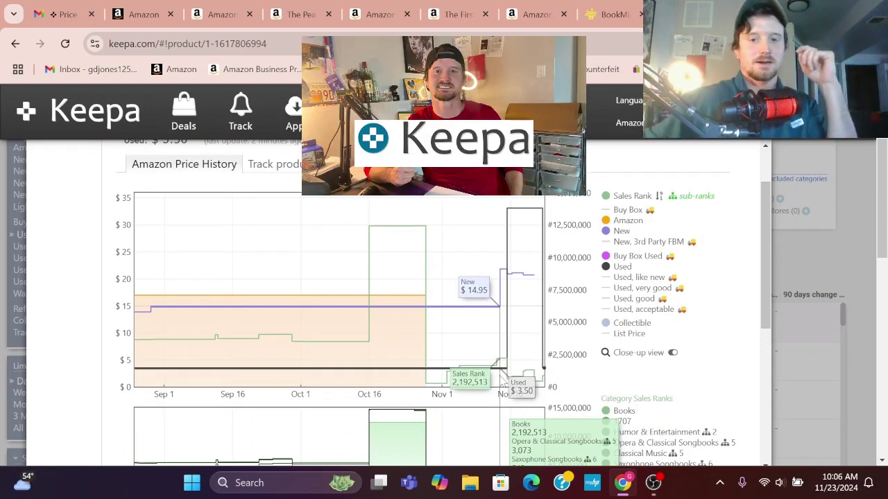
Step: Set the chart range of the Classical Solos for Tenor Saxophone book to Year and examine its price, sales rank and offer count history
scroll(501, 384, "down", 3)
left_click(654, 419)
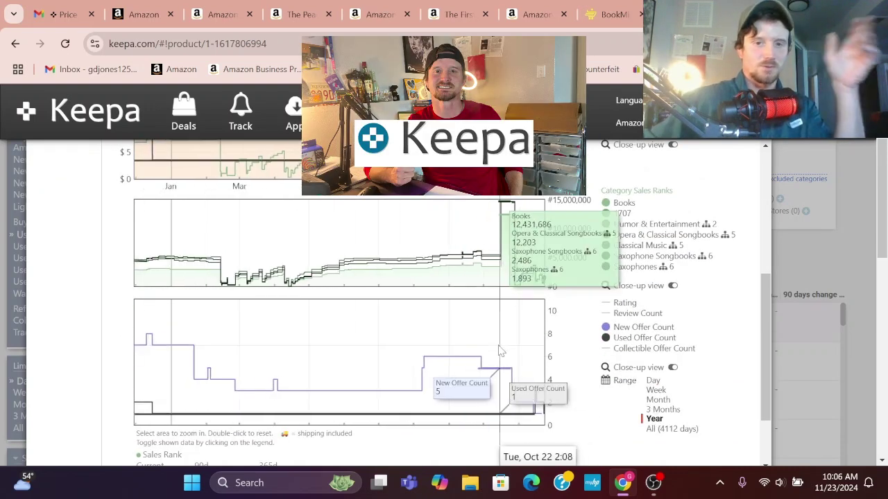
scroll(501, 350, "up", 2)
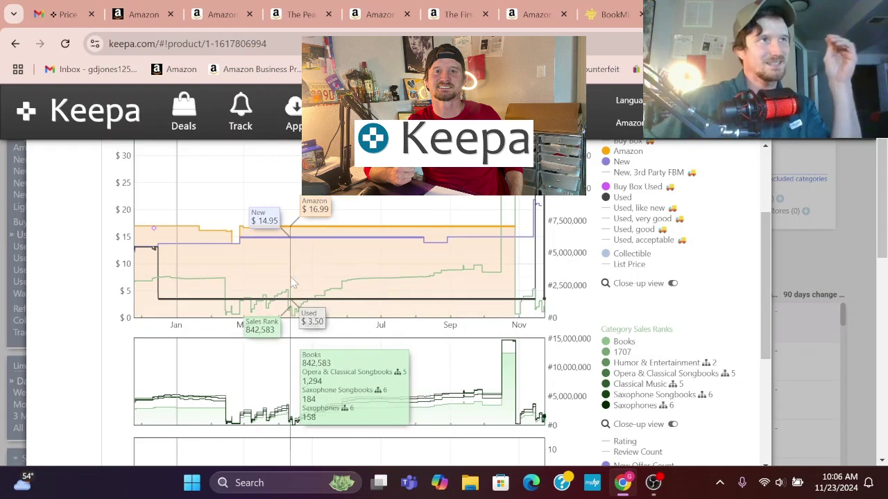
scroll(291, 282, "up", 2)
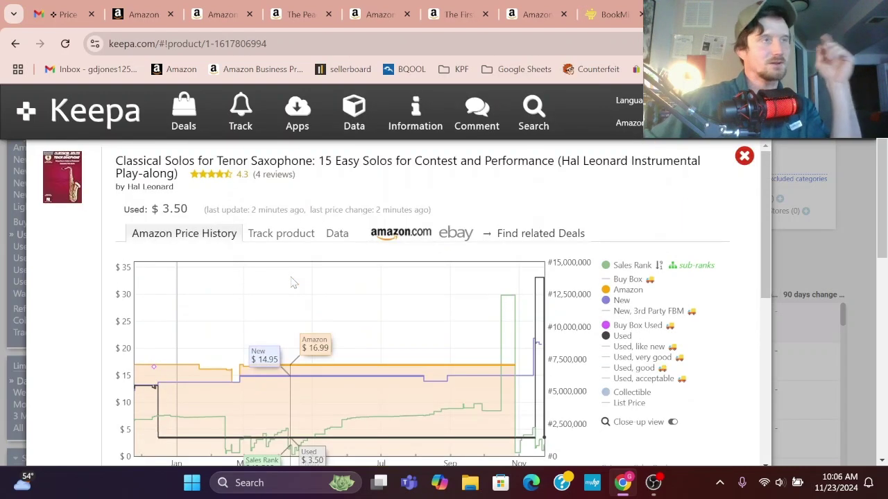
scroll(293, 282, "down", 1)
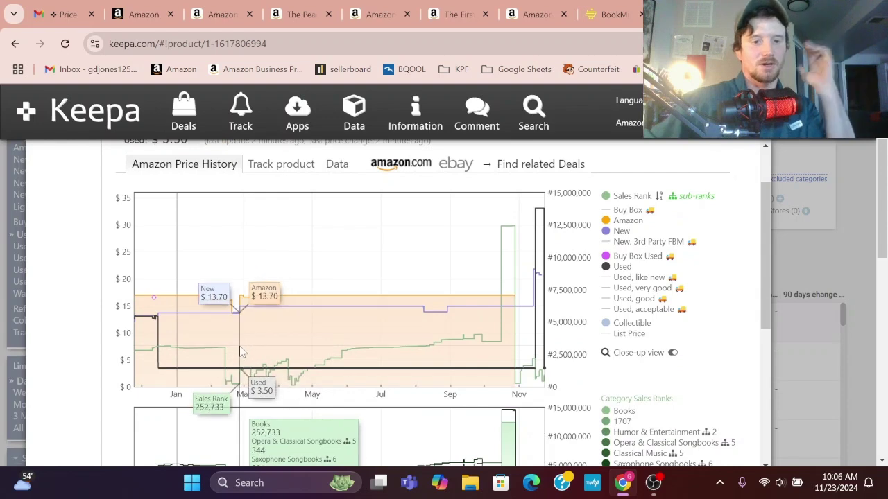
scroll(241, 352, "up", 1)
scroll(240, 349, "down", 4)
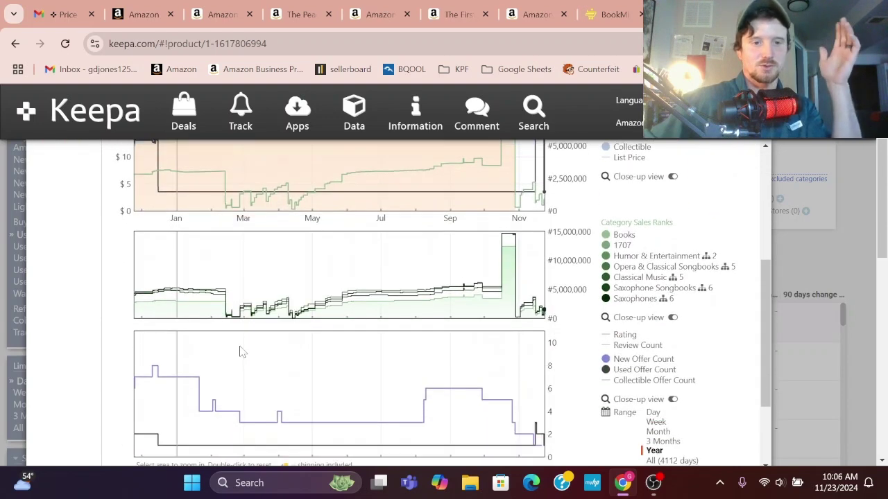
Step: Extend the saxophone book's charts to the full history, examine the long-term price and rank trends, and close the product view
left_click(671, 429)
scroll(440, 315, "up", 2)
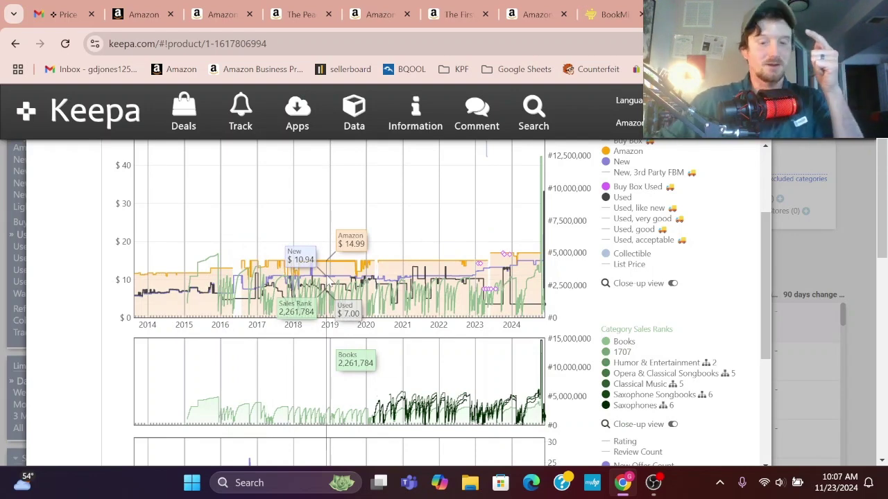
scroll(326, 316, "down", 2)
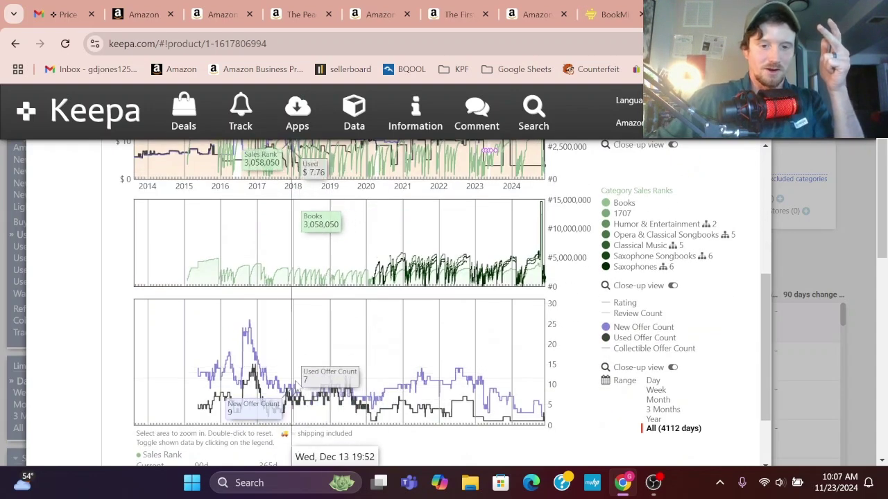
scroll(297, 388, "up", 2)
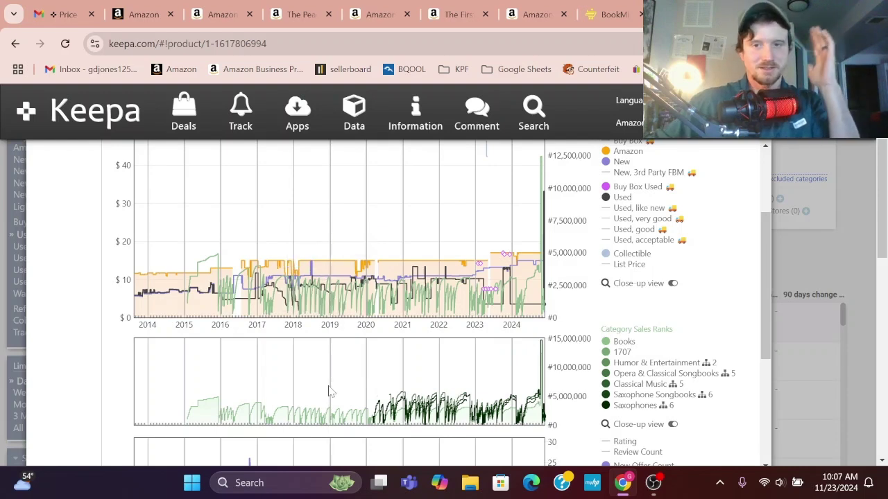
scroll(329, 392, "up", 2)
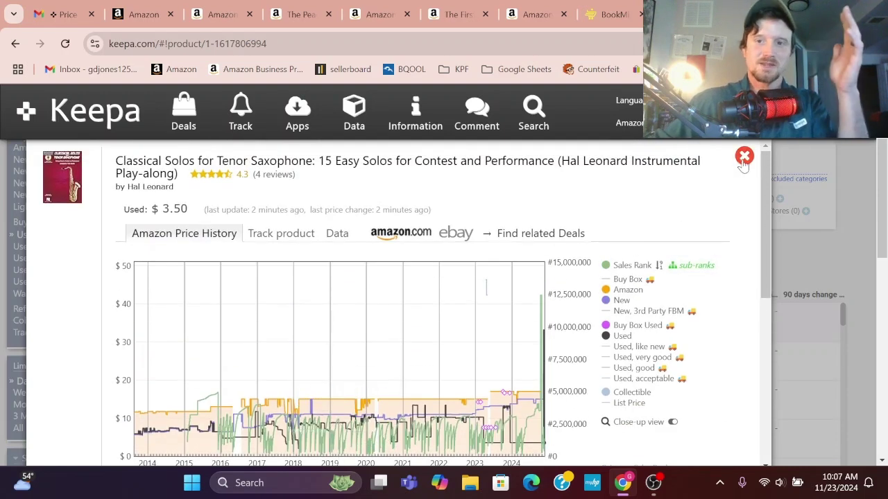
left_click(744, 157)
Step: Examine the saved deal bookmarks and the drop, price and sales rank ranges of the current deals filter
scroll(309, 259, "up", 2)
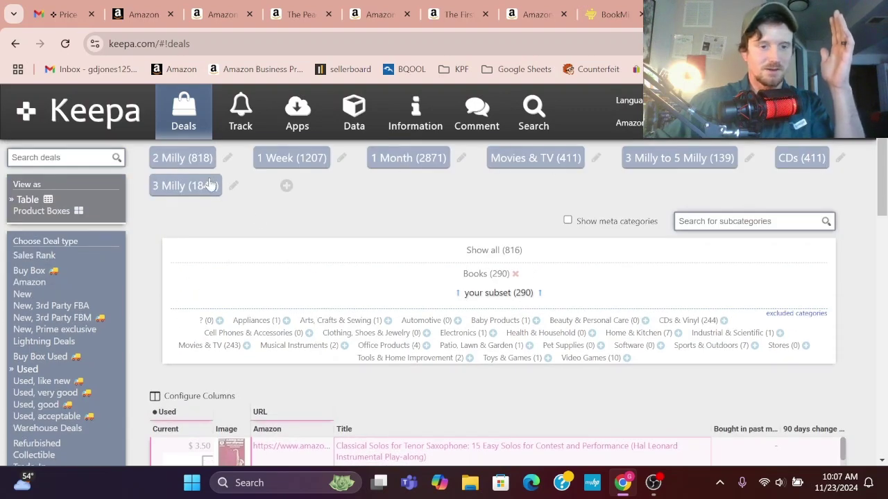
scroll(198, 188, "down", 5)
scroll(225, 199, "up", 5)
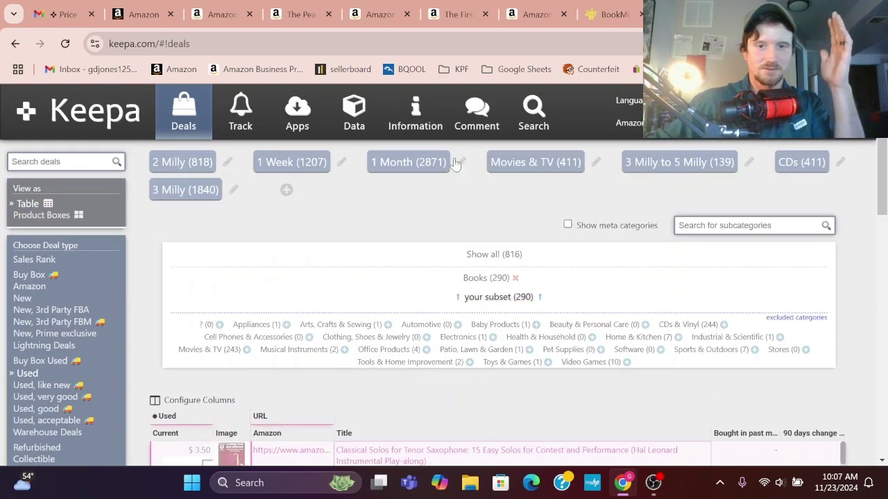
scroll(188, 271, "down", 7)
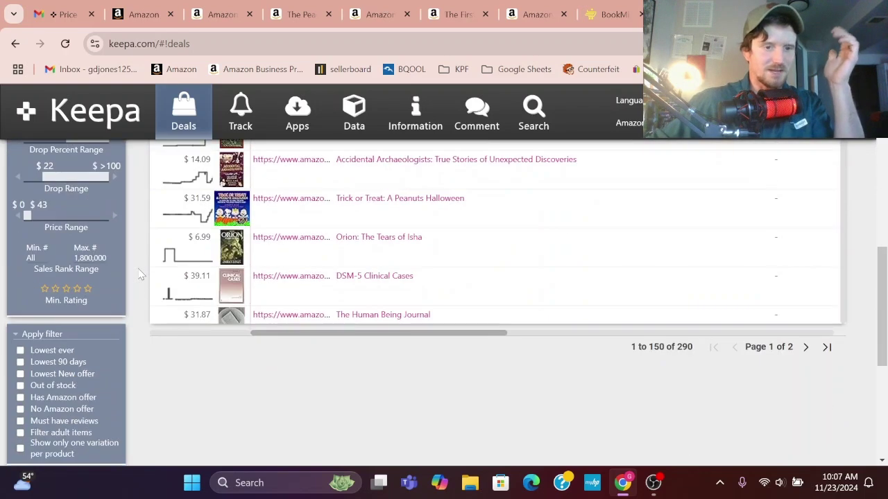
scroll(118, 274, "up", 2)
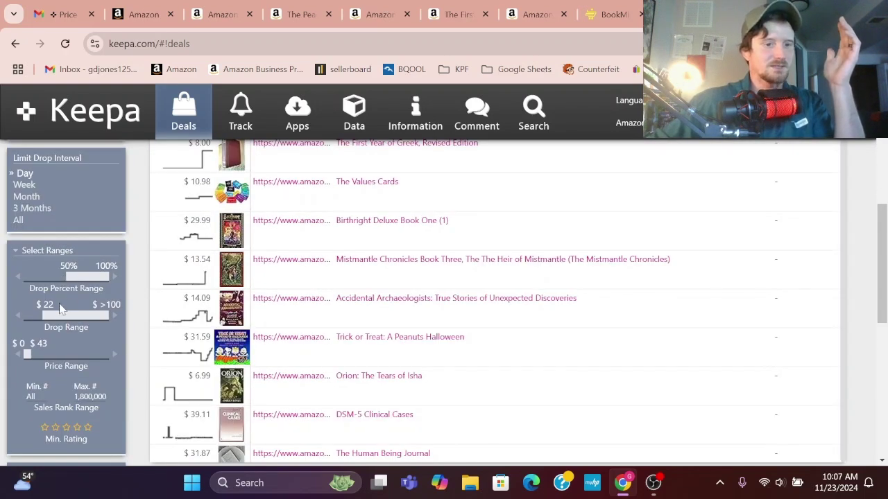
scroll(147, 305, "up", 5)
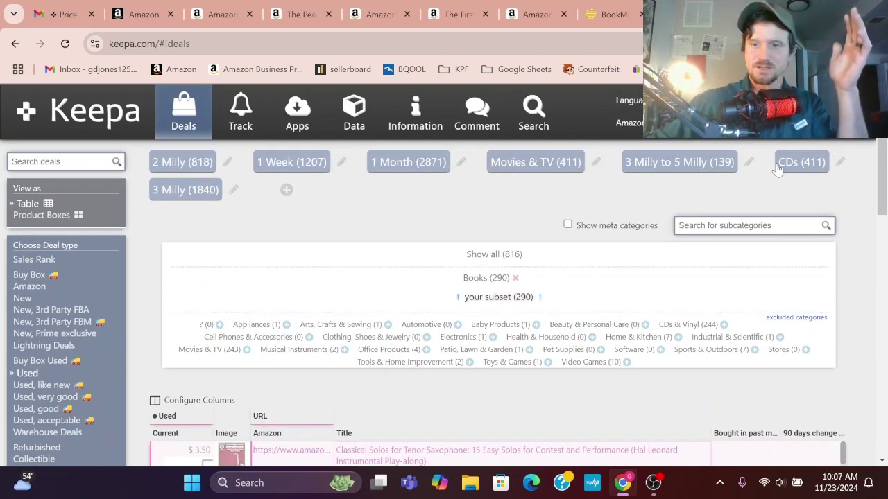
Step: View the saved Keepa searches in the browser's KPF bookmark folder and close the list without loading one
left_click(458, 69)
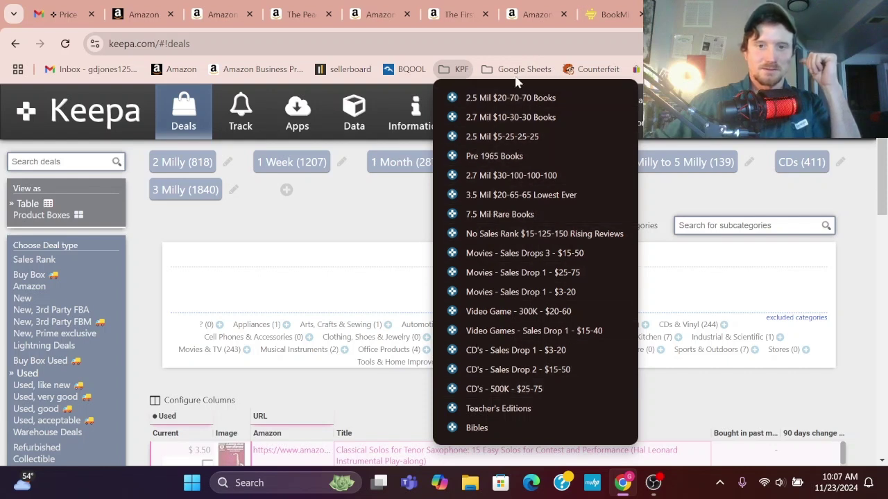
left_click(384, 217)
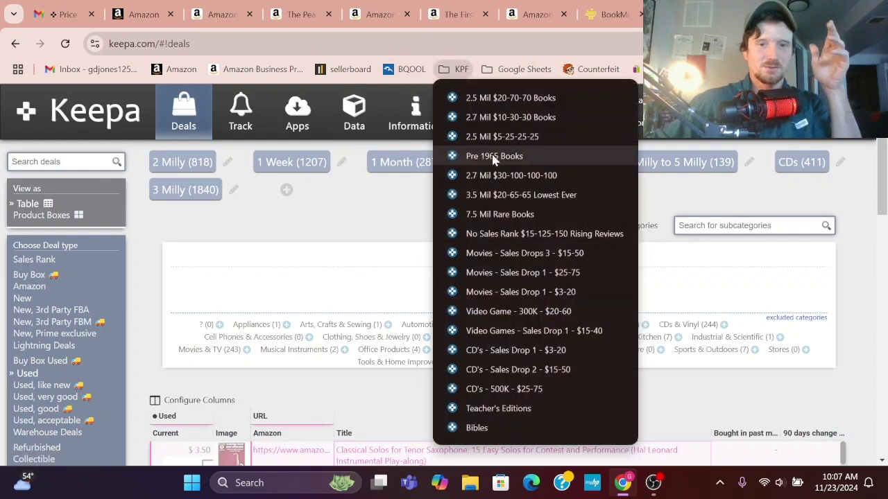
left_click(458, 69)
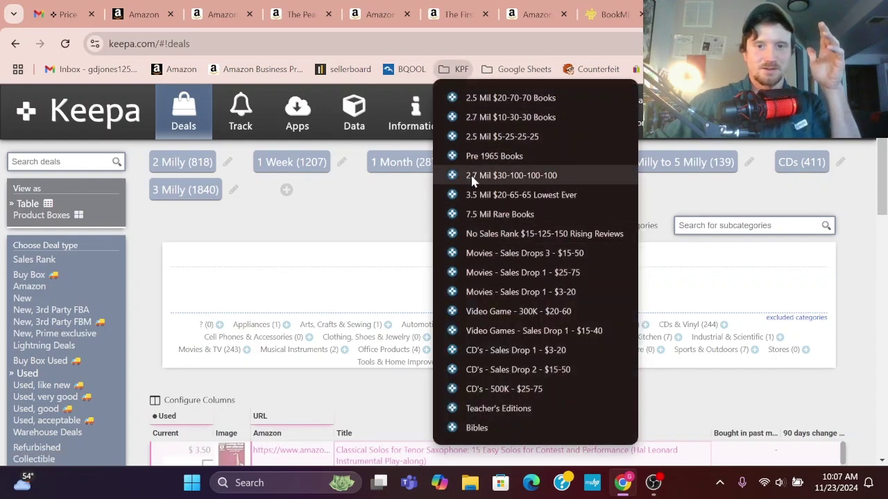
left_click(351, 183)
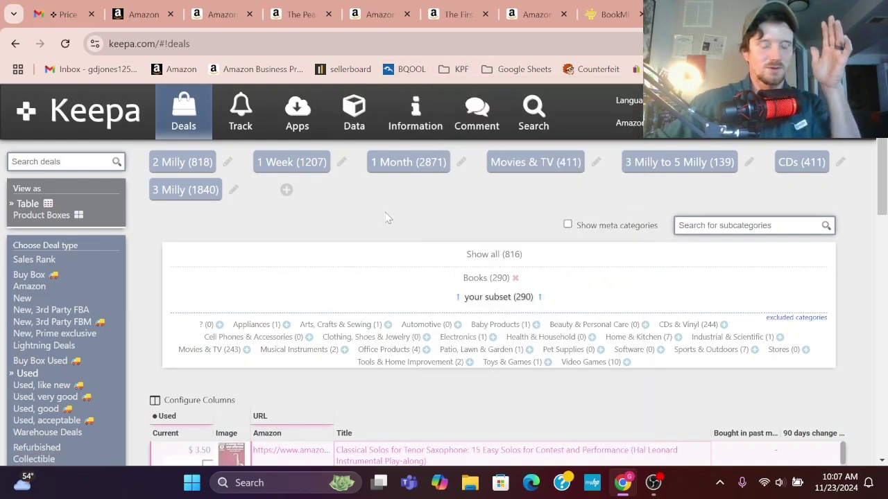
scroll(388, 218, "down", 1)
scroll(388, 218, "up", 1)
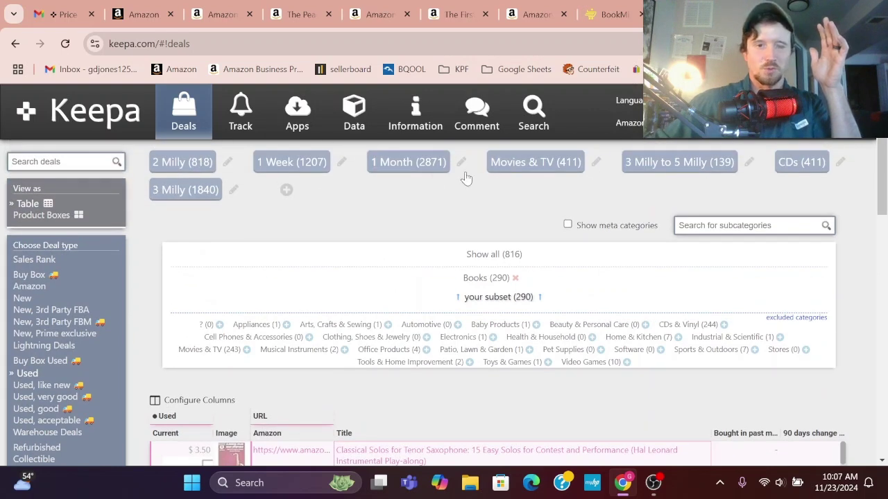
scroll(409, 218, "down", 1)
scroll(409, 218, "up", 1)
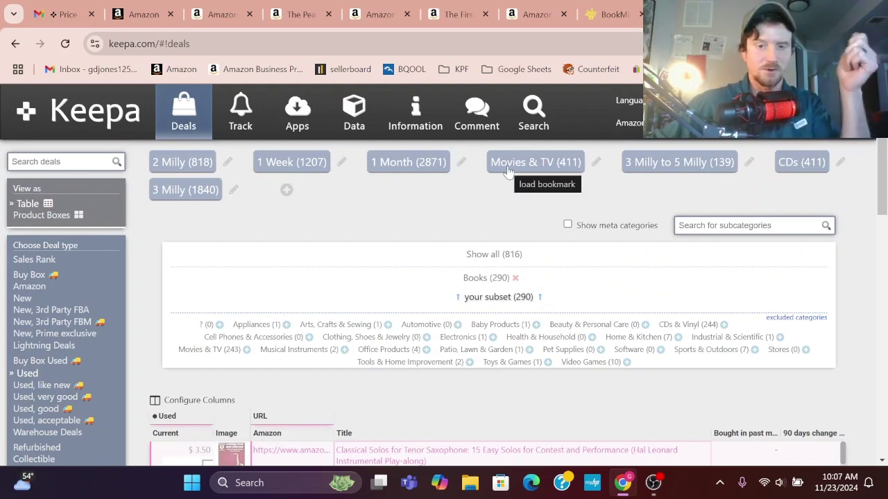
scroll(252, 242, "down", 1)
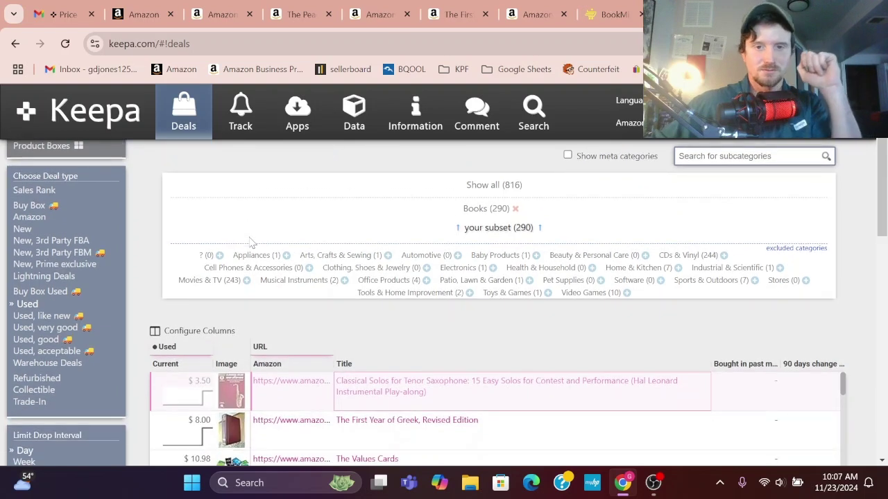
scroll(252, 242, "up", 1)
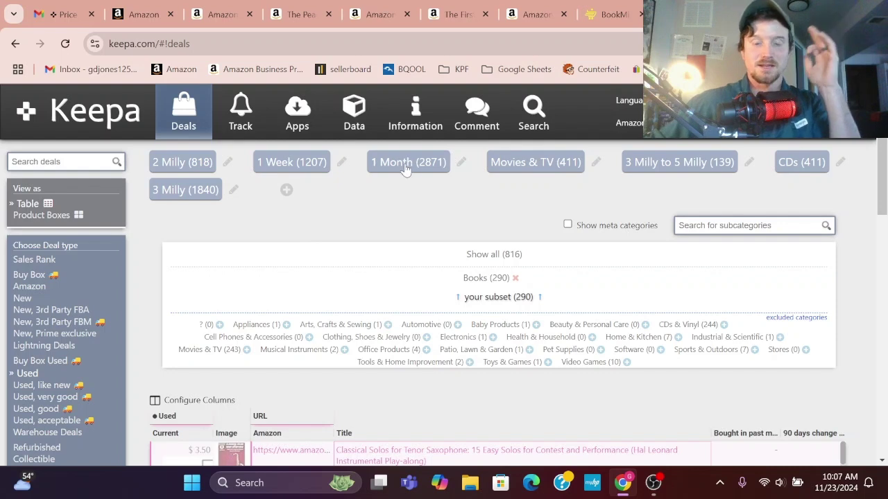
Step: Preview the price graph of Birthright Deluxe Book One (1) in the deals list and open its Amazon product page
scroll(405, 264, "down", 3)
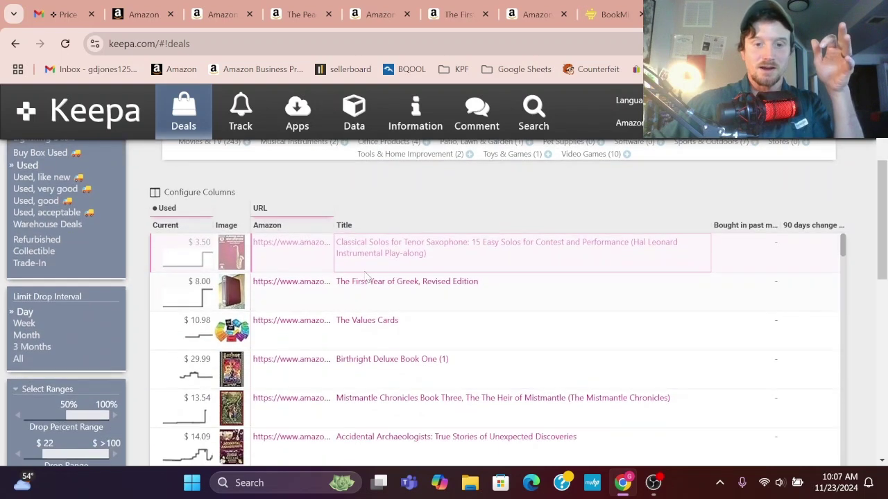
mouse_move(358, 286)
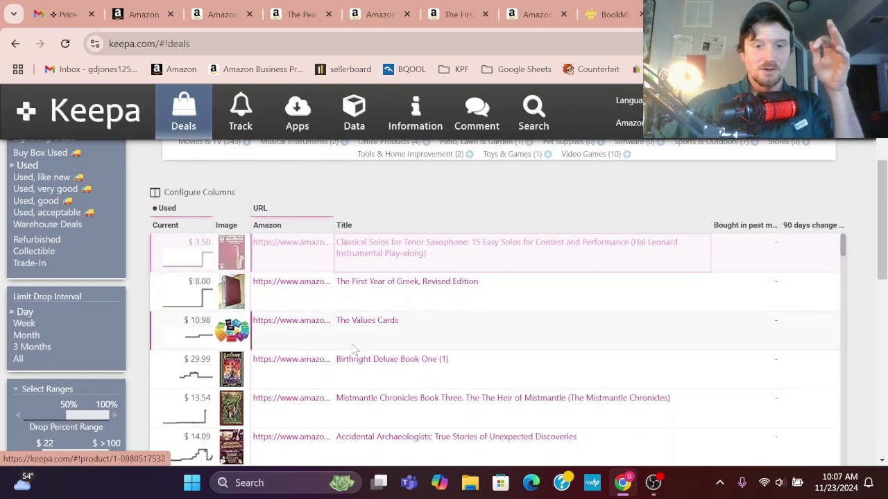
mouse_move(351, 326)
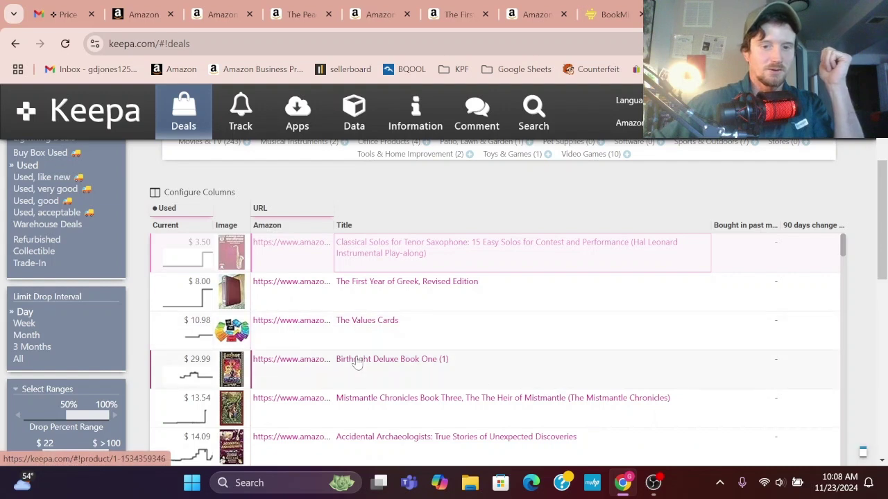
mouse_move(359, 366)
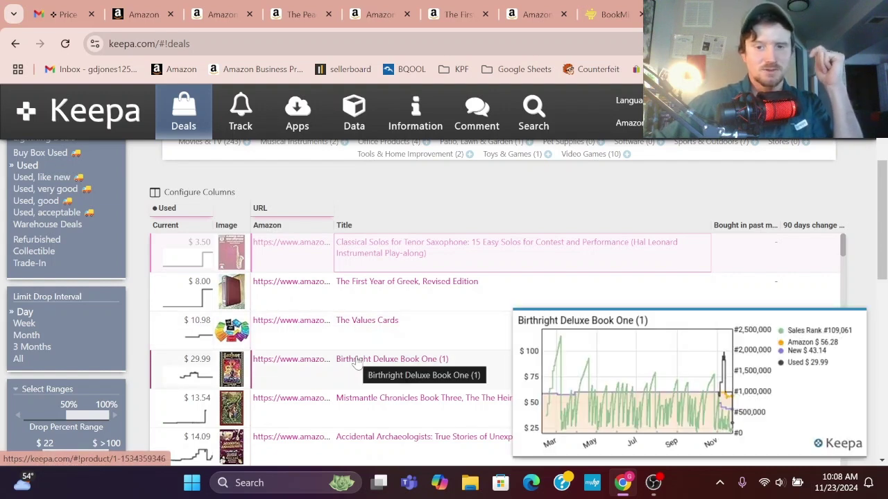
left_click(307, 359)
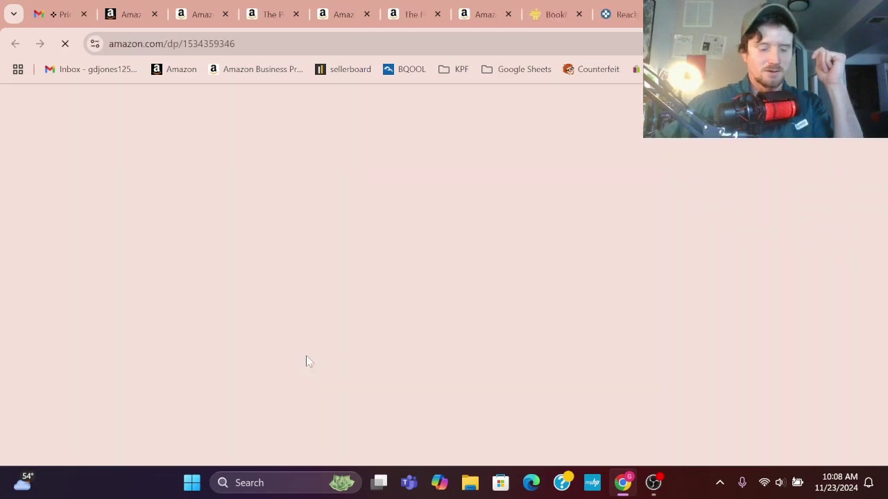
Step: Examine the Birthright book's Amazon listing, including its cover, offers and embedded Keepa price history chart
scroll(422, 238, "down", 2)
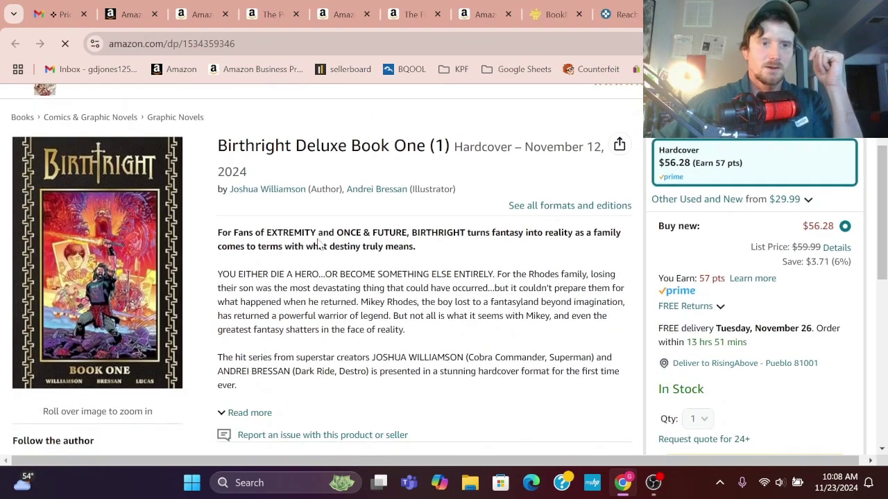
mouse_move(50, 201)
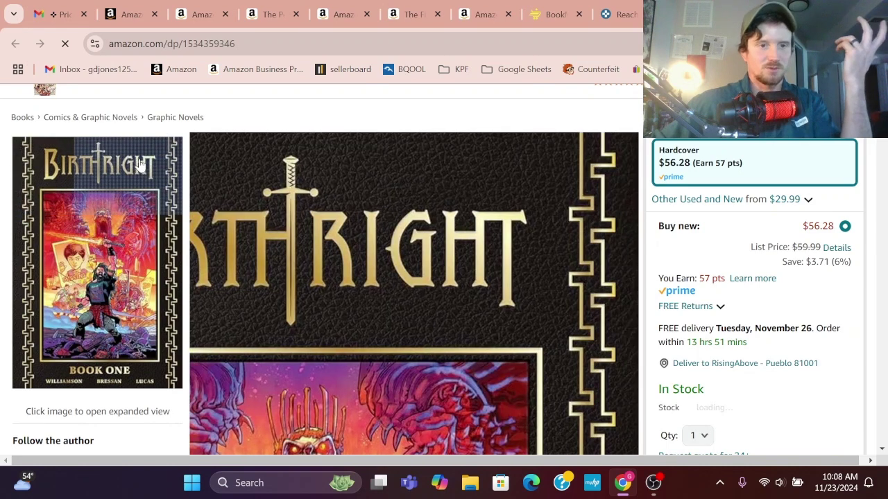
scroll(294, 200, "down", 8)
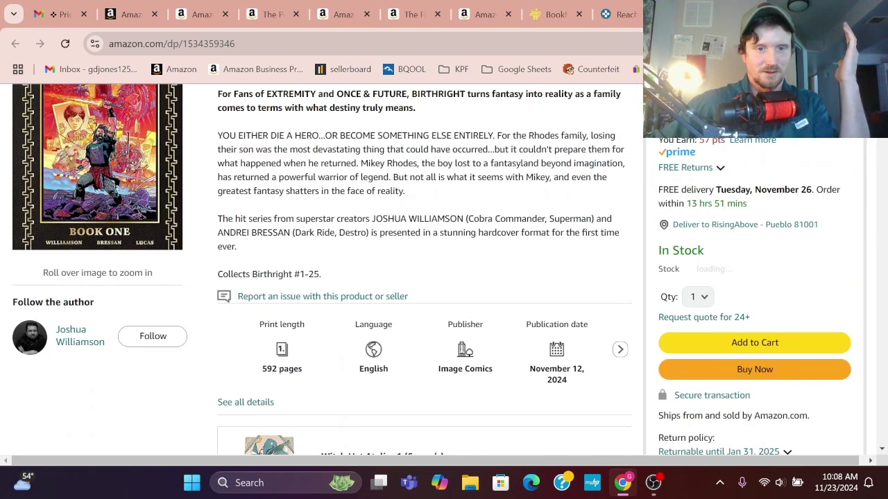
scroll(294, 201, "down", 2)
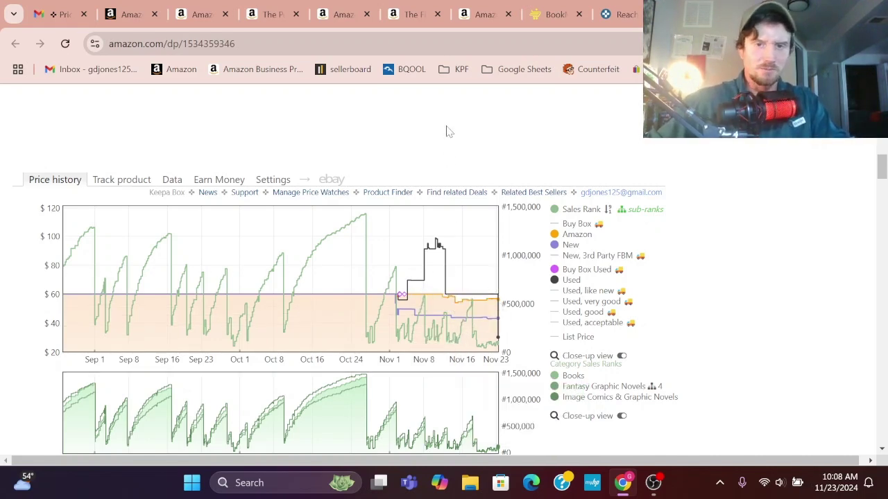
Step: Return to the Keepa deals list and preview the price graphs of Orion: The Tears of Isha and DSM-5 Clinical Cases
left_click(619, 13)
scroll(382, 344, "down", 1)
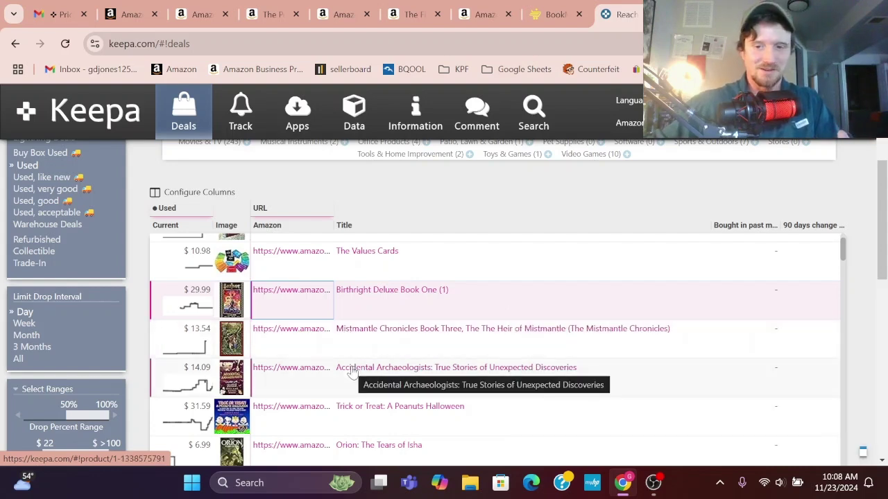
scroll(352, 364, "down", 1)
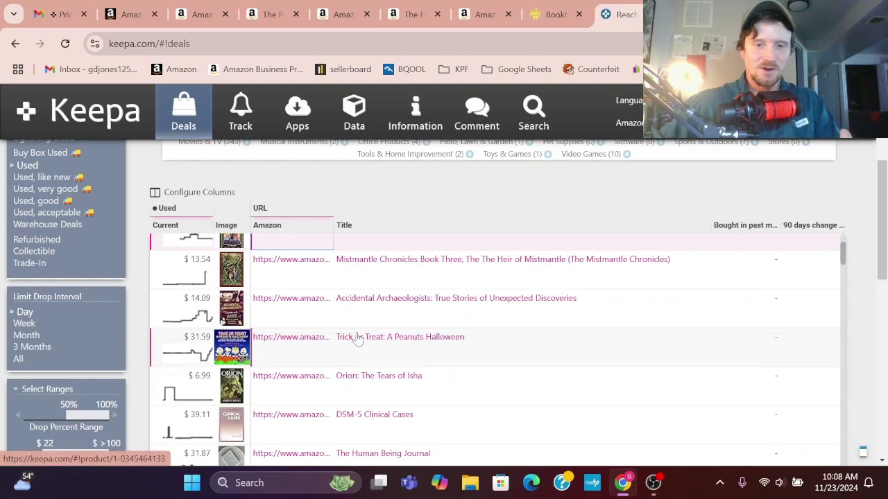
mouse_move(356, 376)
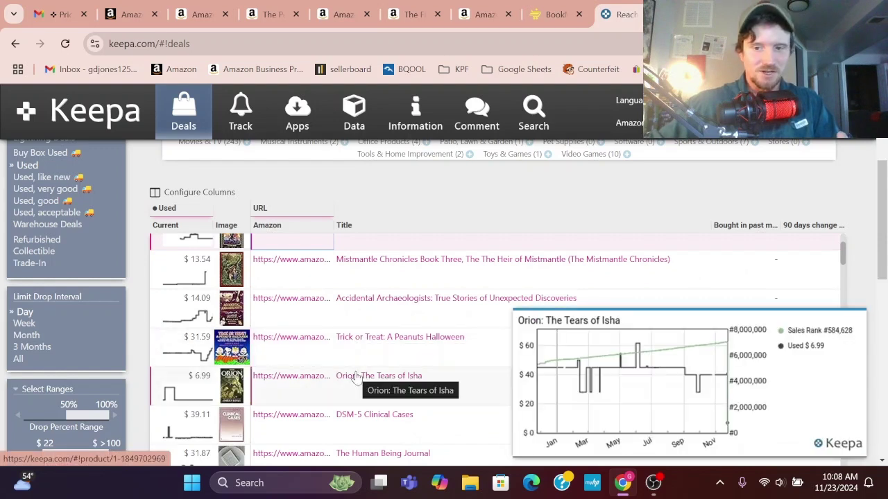
scroll(356, 376, "down", 1)
mouse_move(360, 346)
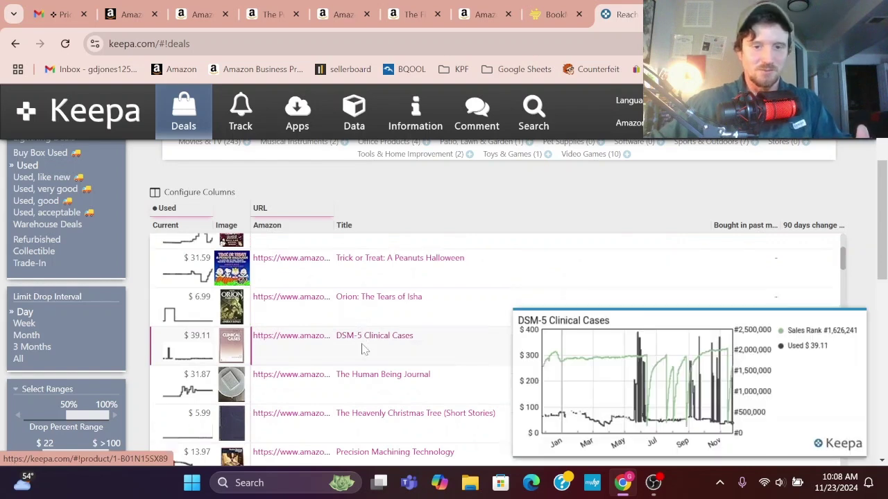
Step: Browse further through the deals list, previewing the price graphs of Precision Machining Technology, This Is How You Lose the Time War and Grob: Basic Electronics
scroll(358, 329, "down", 1)
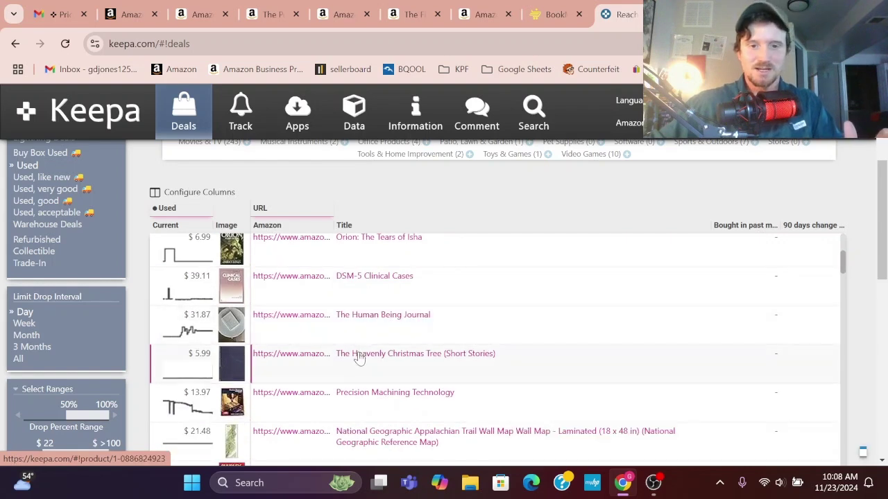
scroll(361, 350, "down", 1)
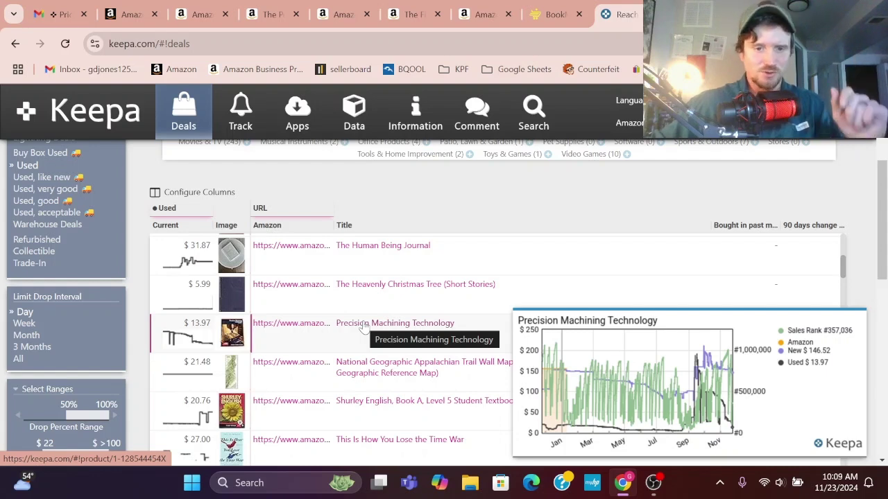
scroll(361, 375, "down", 1)
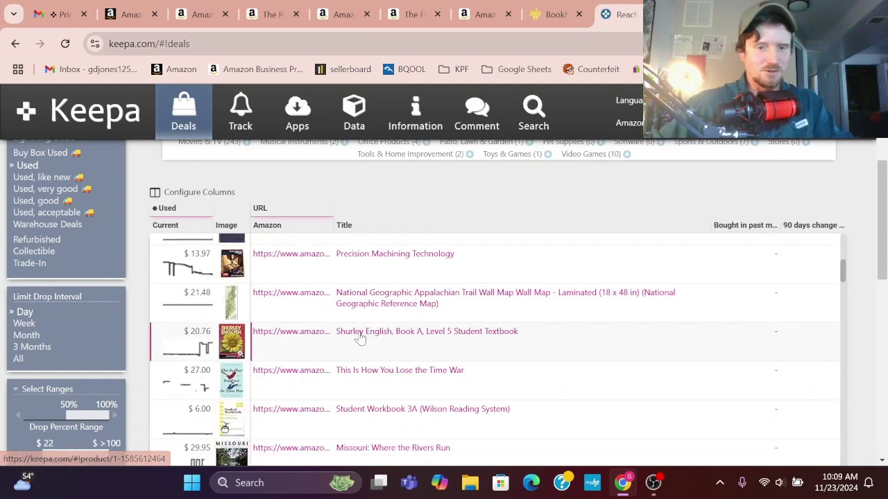
scroll(359, 336, "down", 1)
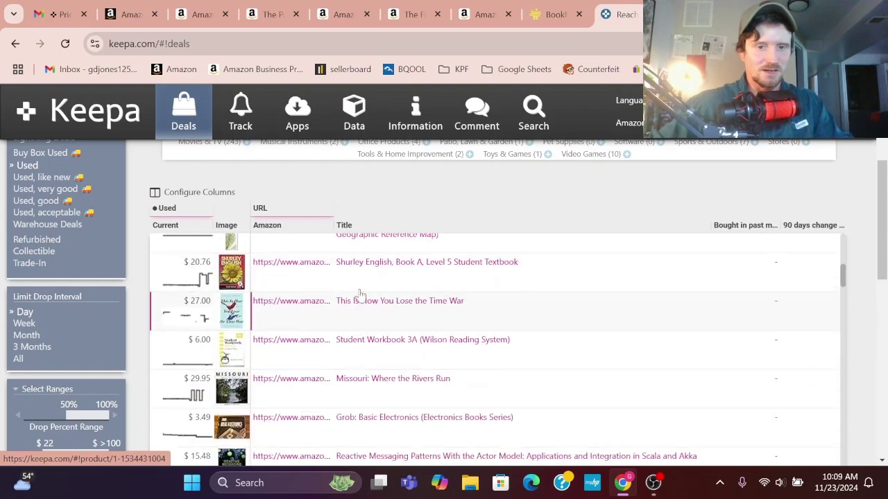
mouse_move(362, 306)
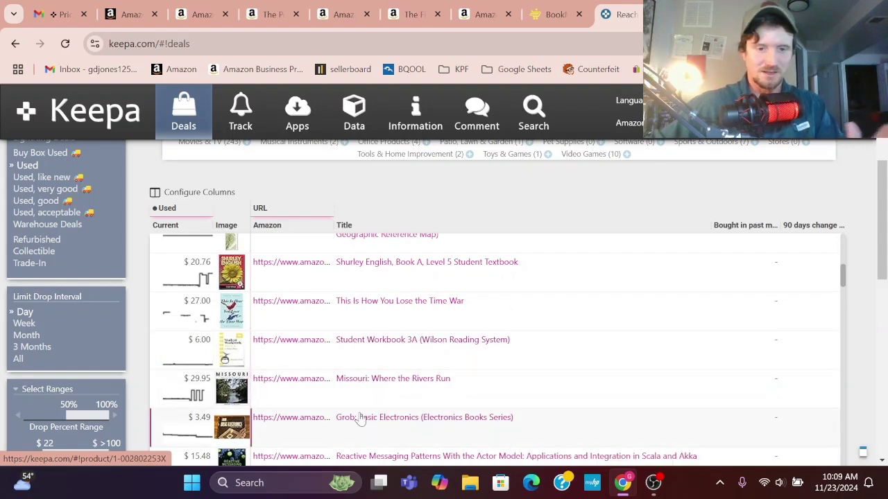
mouse_move(360, 417)
scroll(358, 418, "down", 1)
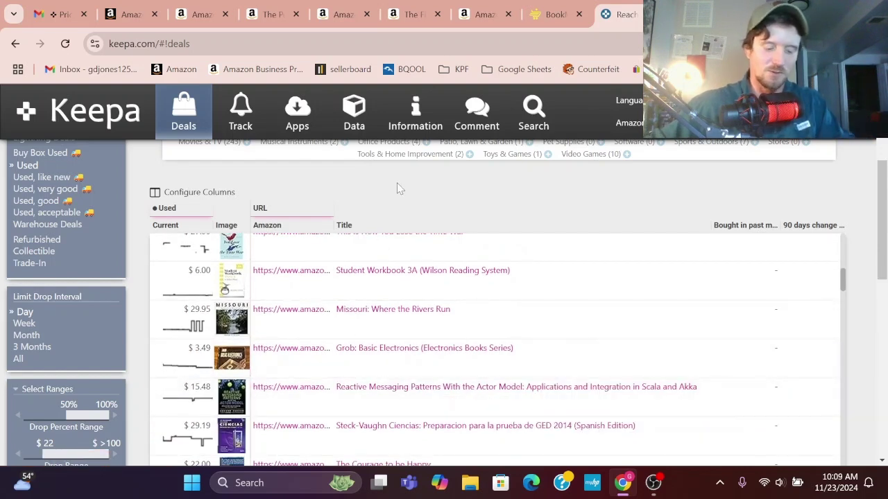
Step: Switch to the BookMine app and look over the first mined books, including McKnight's Physical Geography and Hook Line and Sinker
left_click(555, 13)
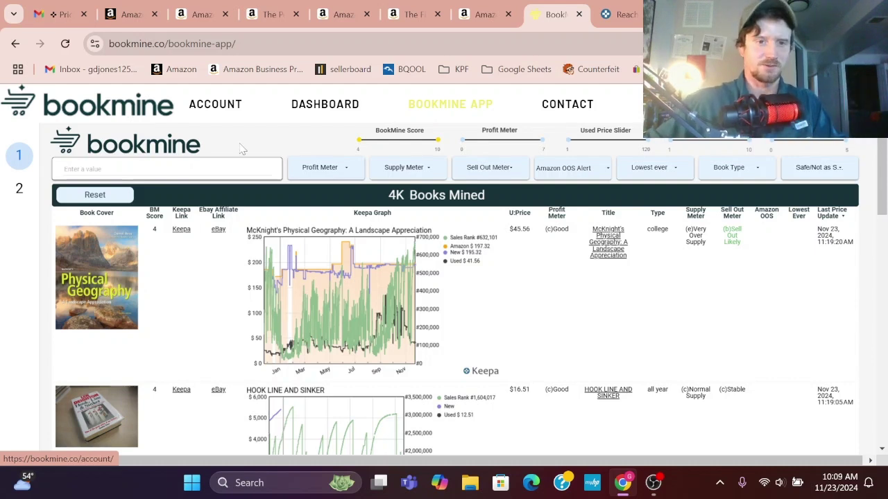
scroll(239, 222, "down", 1)
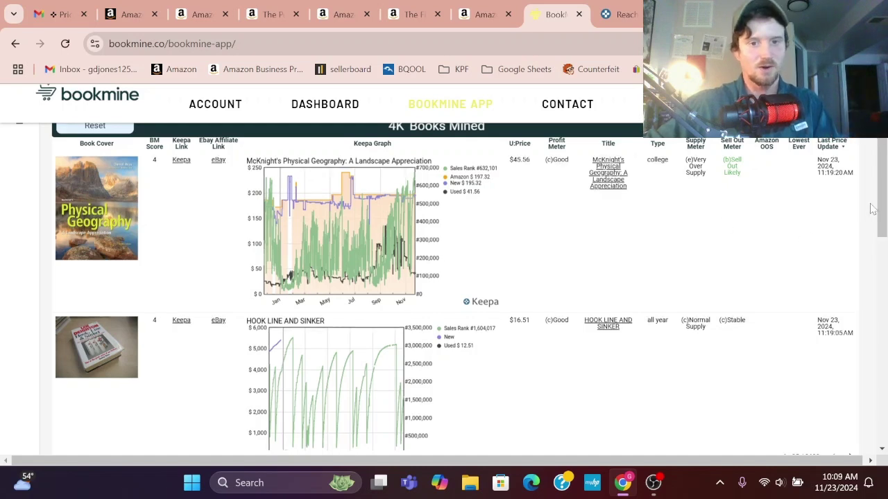
scroll(870, 209, "up", 1)
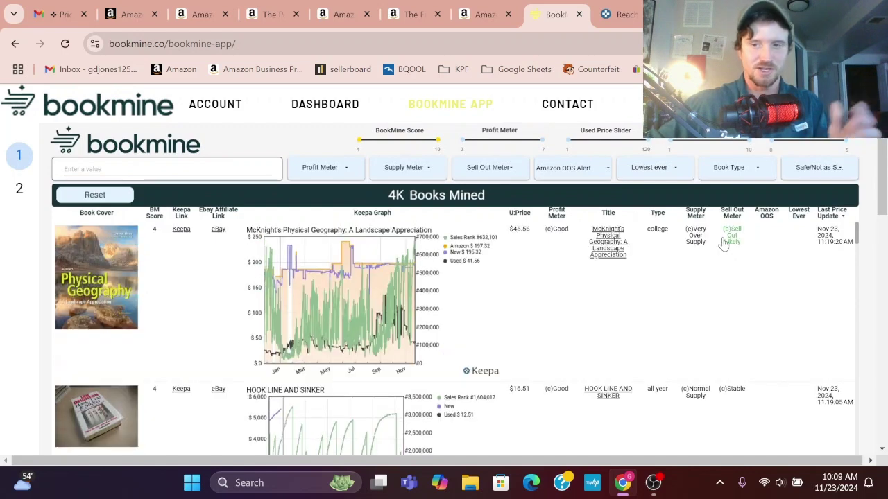
scroll(872, 249, "down", 1)
scroll(453, 263, "down", 1)
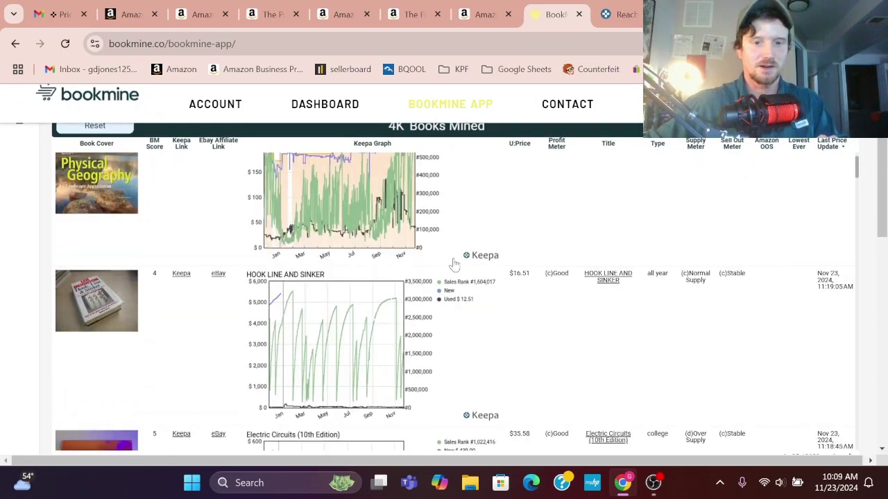
scroll(453, 263, "down", 1)
scroll(444, 261, "up", 2)
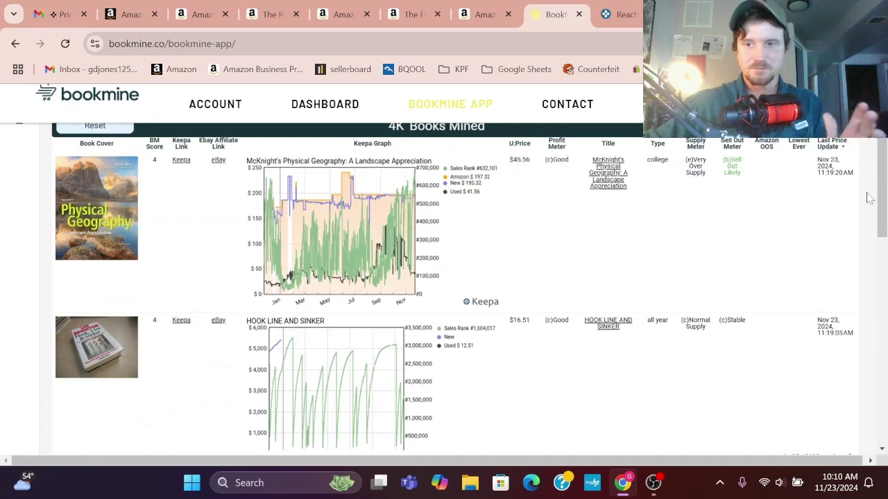
scroll(867, 199, "up", 1)
Step: Return to the Keepa deals and preview the price graphs of Student Workbook 3A, Grob: Basic Electronics and Reactive Messaging Patterns With the Actor Model
left_click(614, 13)
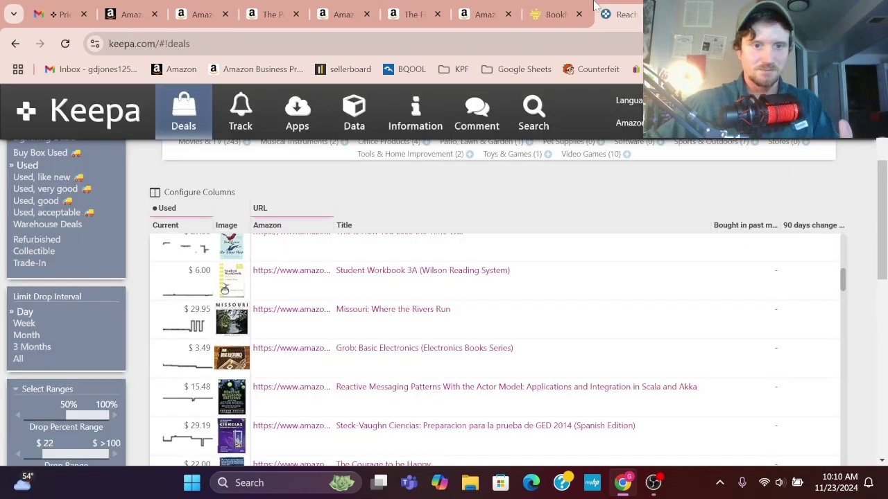
left_click(555, 14)
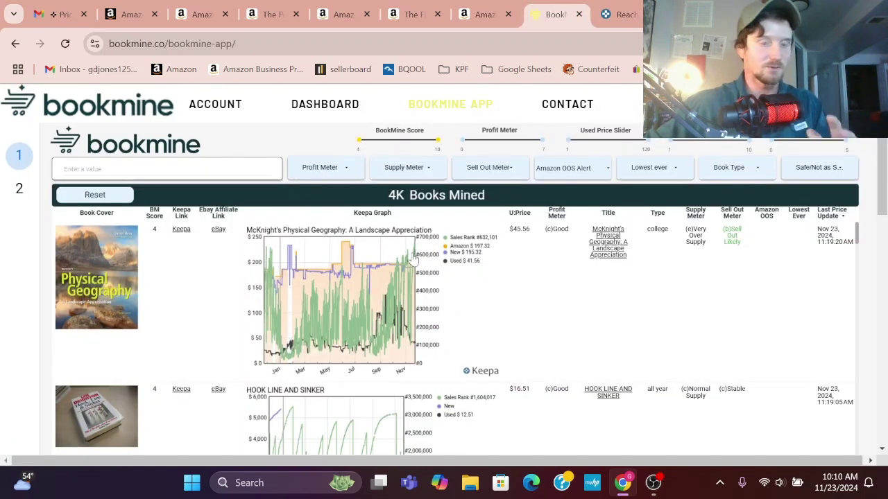
key("ctrl+Tab")
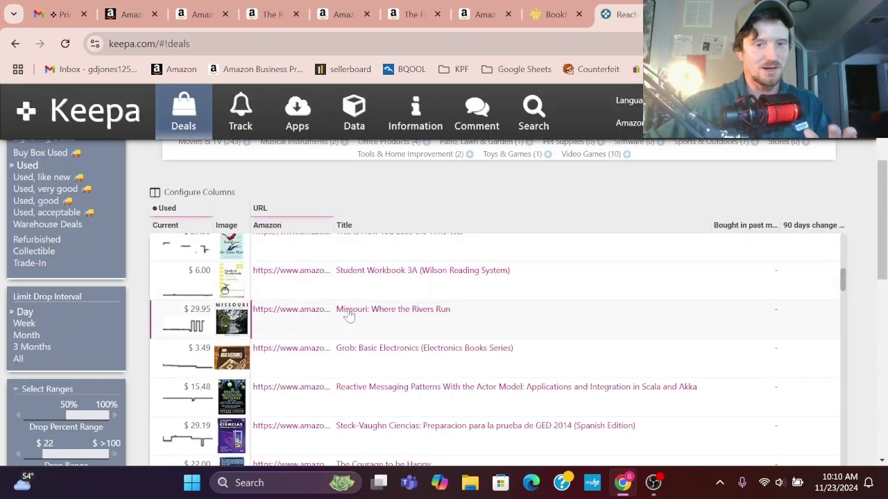
mouse_move(349, 275)
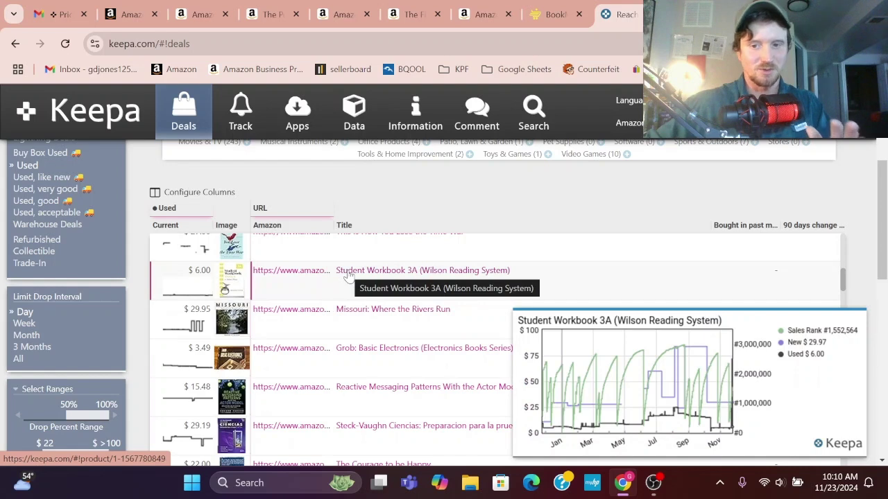
mouse_move(372, 353)
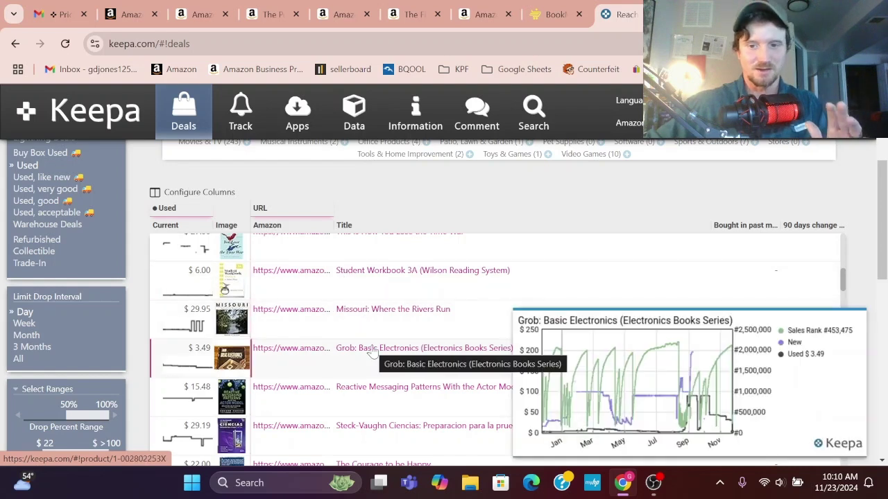
scroll(372, 354, "down", 1)
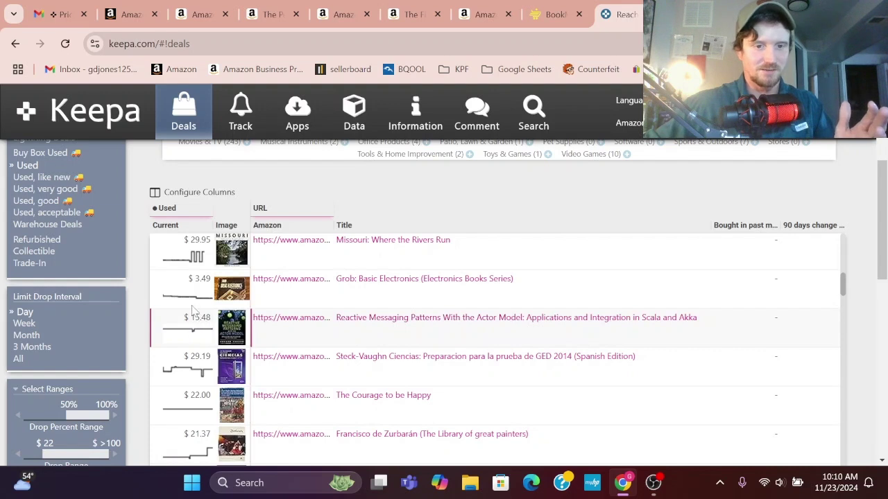
mouse_move(355, 322)
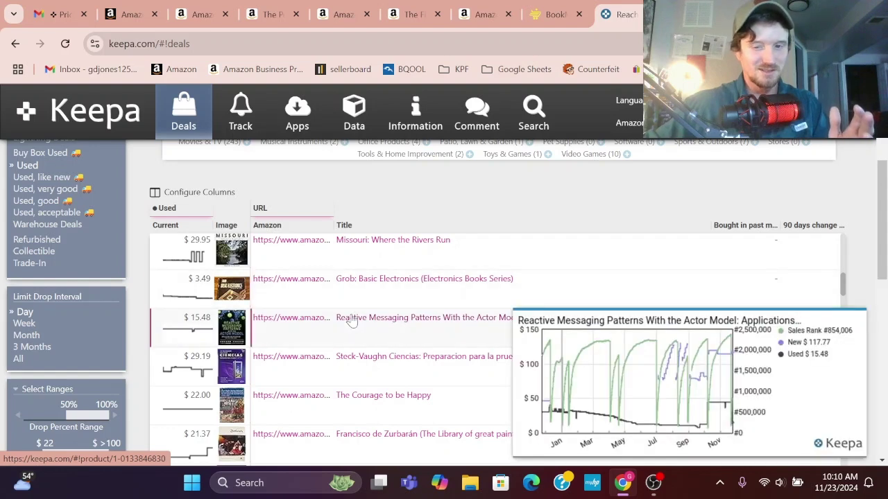
Step: Review BookMine's mined books down to Algebra and Trigonometry, Teacher's Edition, and raise the minimum BookMine Score to 7
left_click(565, 10)
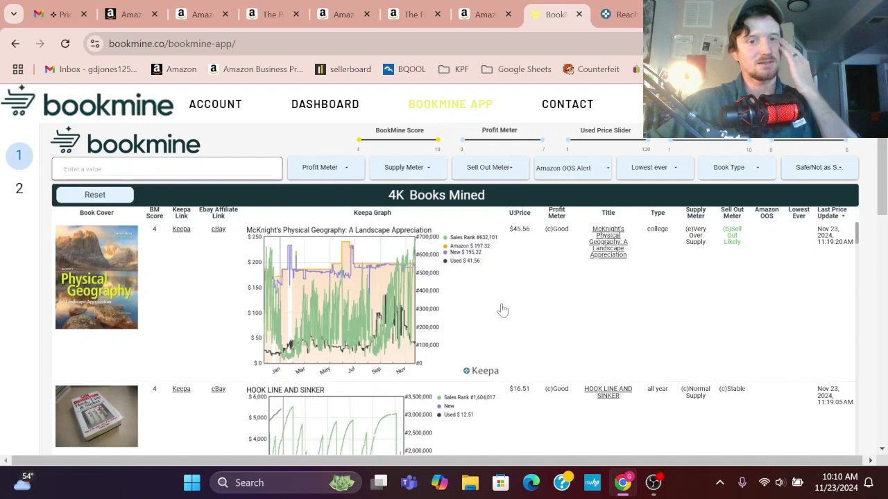
scroll(503, 310, "down", 2)
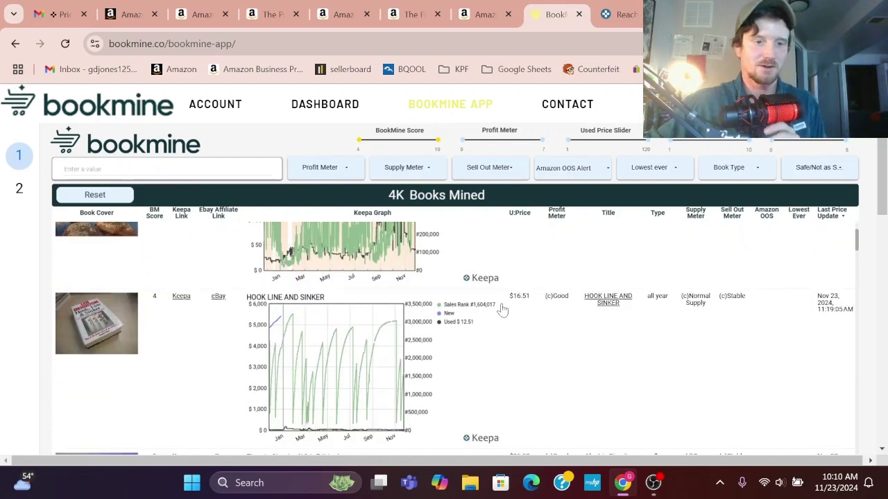
scroll(503, 310, "down", 2)
scroll(497, 312, "down", 2)
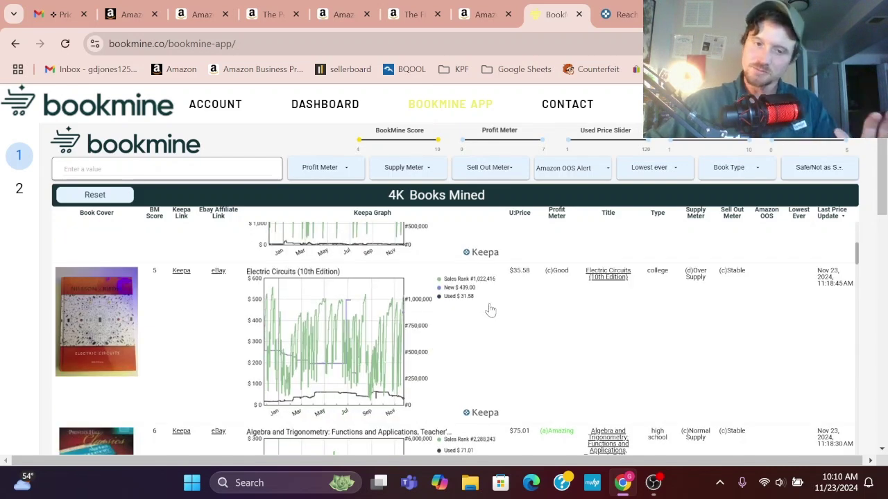
scroll(489, 311, "down", 3)
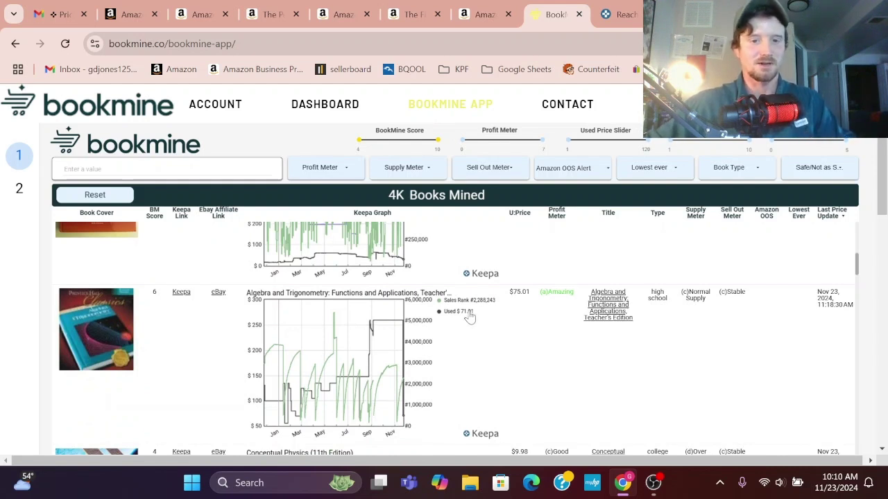
scroll(469, 316, "down", 1)
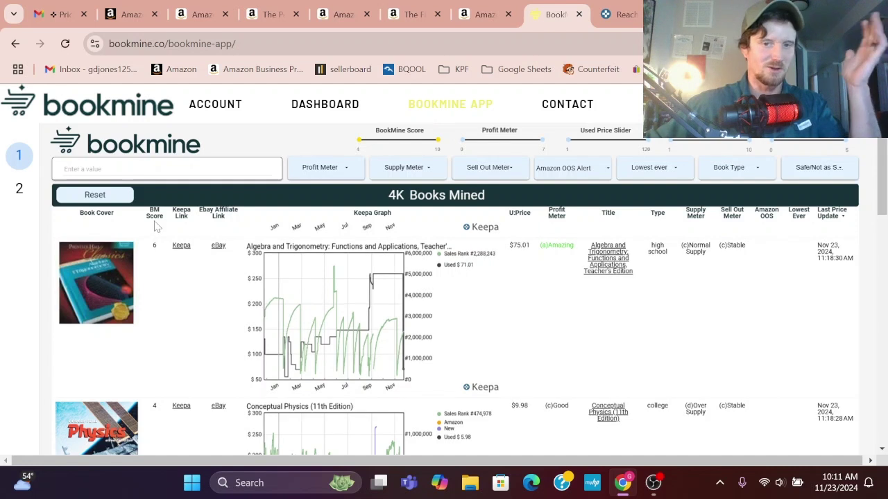
left_click_drag(359, 139, 402, 141)
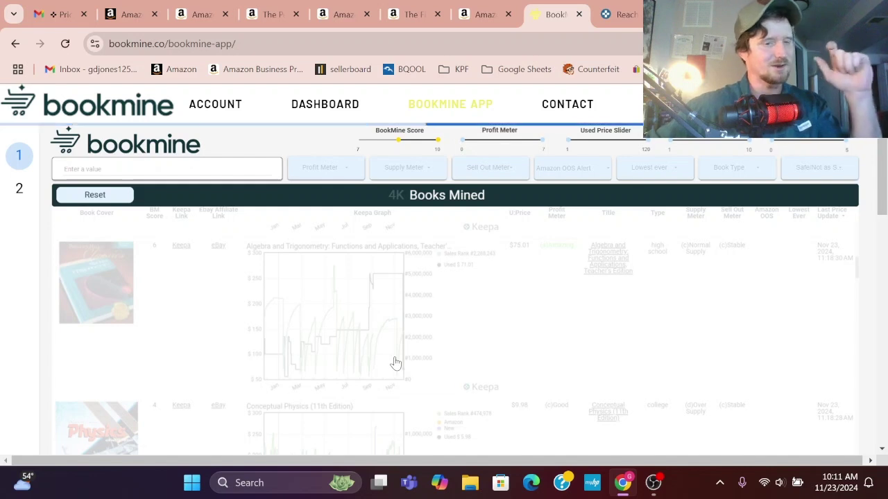
Step: Open the BookMine explorer page and examine the Keepa charts of its books, especially Revolutionary France's War of Conquest in the Rhineland
left_click(17, 193)
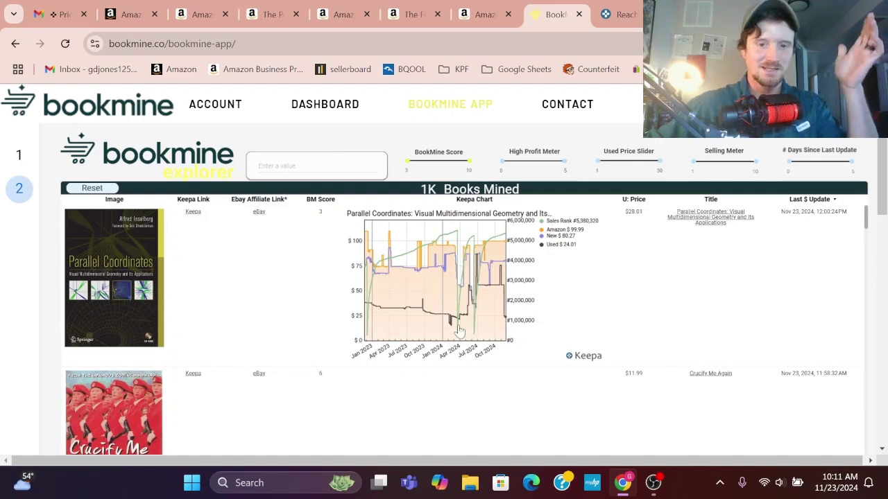
scroll(480, 313, "down", 1)
scroll(481, 312, "down", 6)
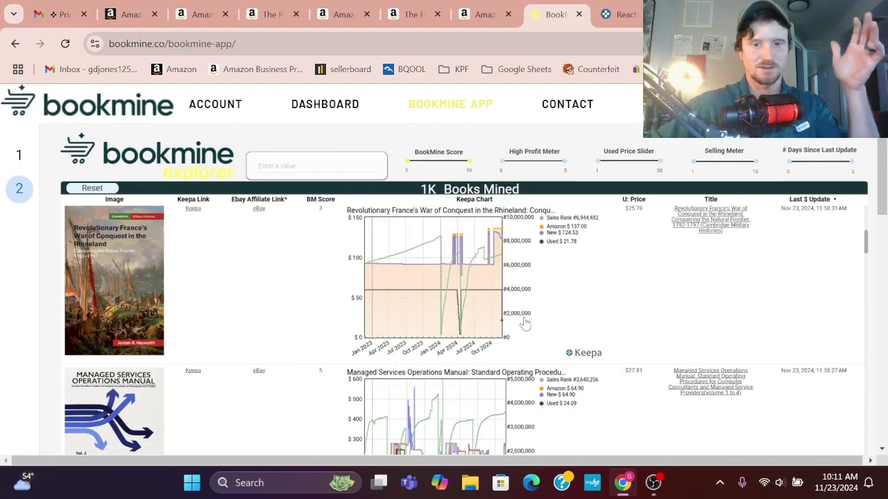
scroll(589, 318, "up", 1)
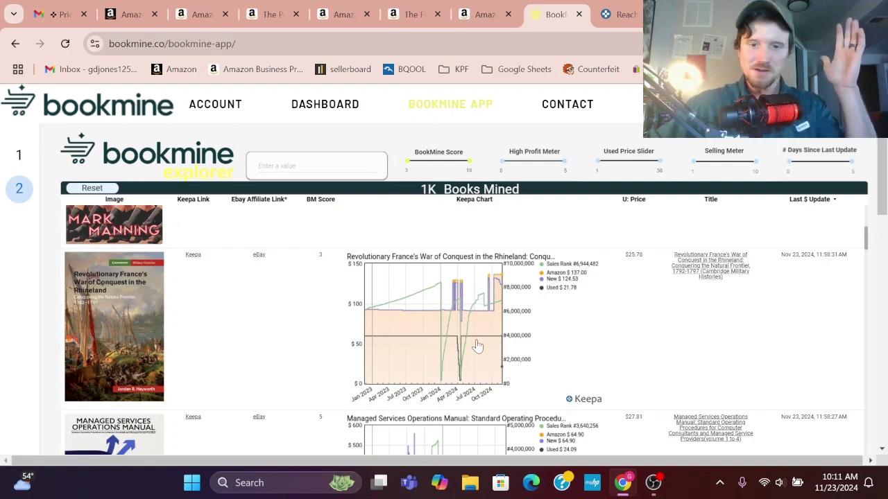
scroll(478, 347, "down", 1)
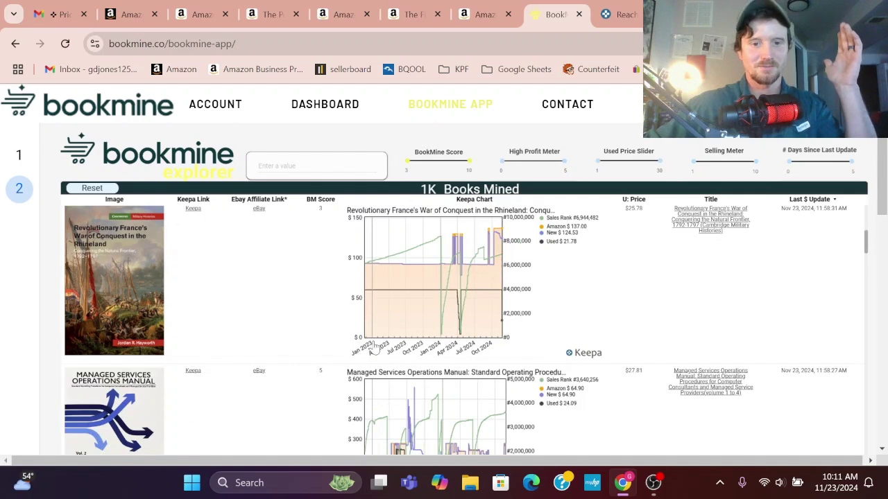
scroll(416, 346, "down", 1)
scroll(373, 350, "up", 1)
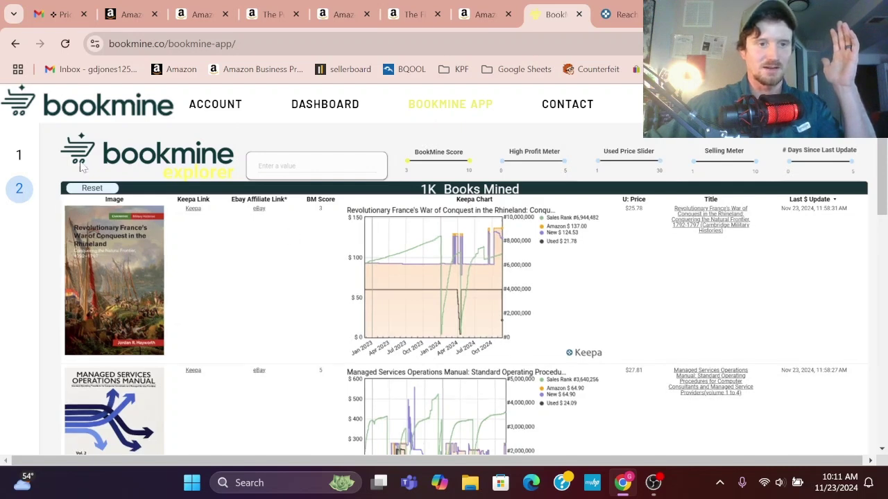
Step: Go back to BookMine's first page and review the score-filtered books Intentional Interviewing and Counseling and Engineering Fluid Mechanics
left_click(19, 161)
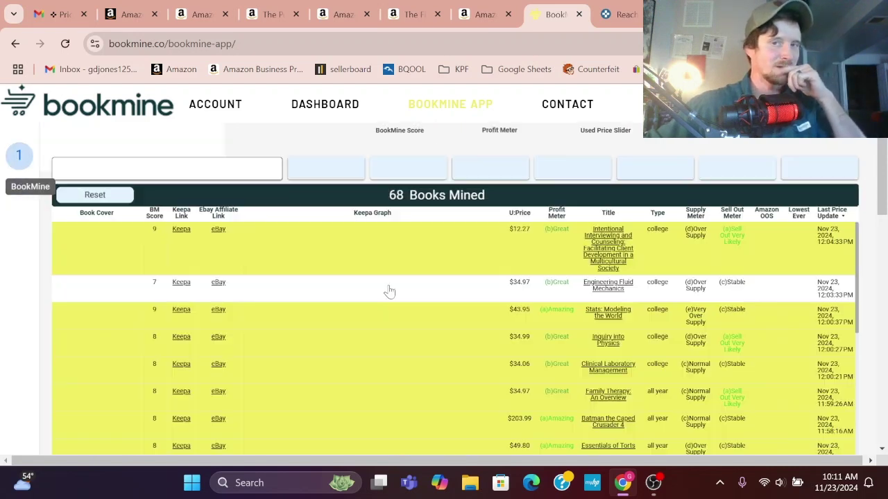
scroll(367, 337, "down", 2)
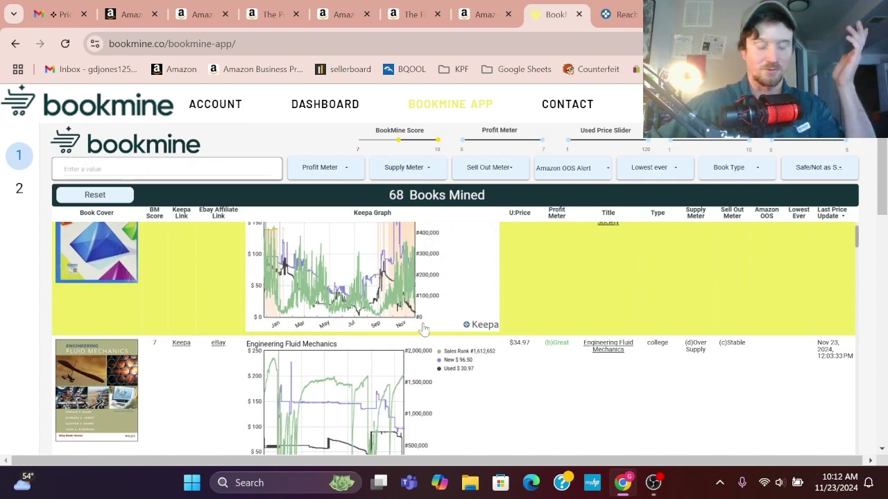
scroll(502, 368, "up", 1)
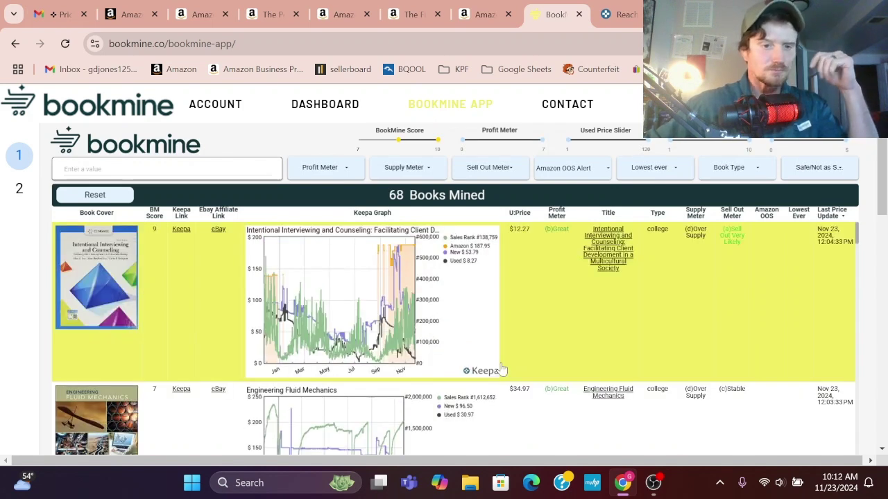
scroll(502, 369, "down", 3)
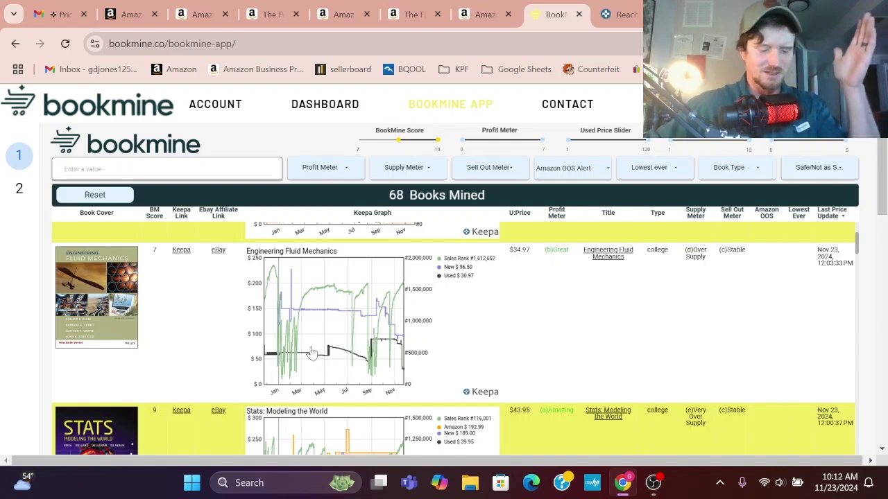
Step: Switch to the open Amazon listing of TEMAS AP Spanish Language and Culture and view its product details
left_click(486, 14)
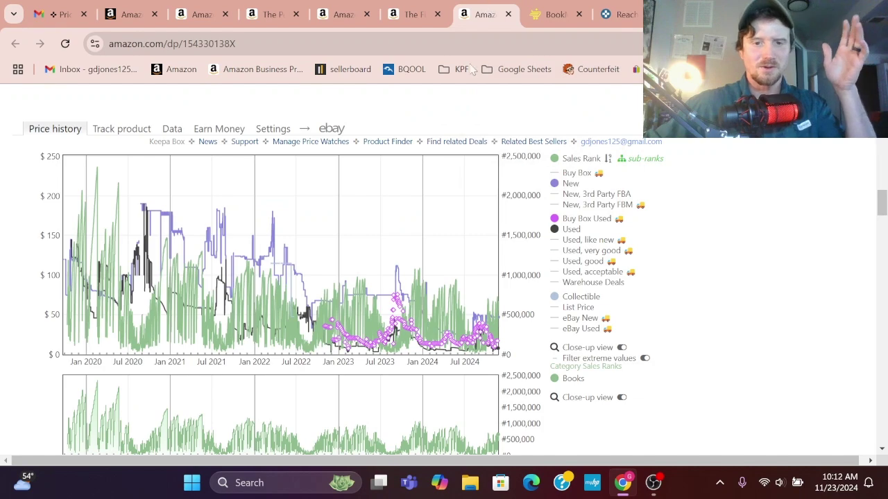
scroll(451, 307, "up", 10)
scroll(452, 307, "down", 2)
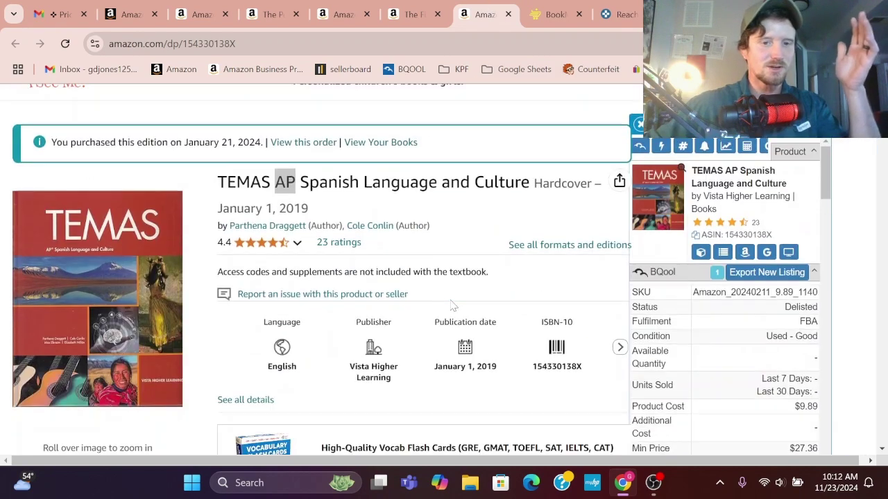
Step: Examine the Keepa price history chart of TEMAS AP Spanish Language and Culture, especially the used Buy Box price peak in the second half of 2023
scroll(451, 307, "down", 10)
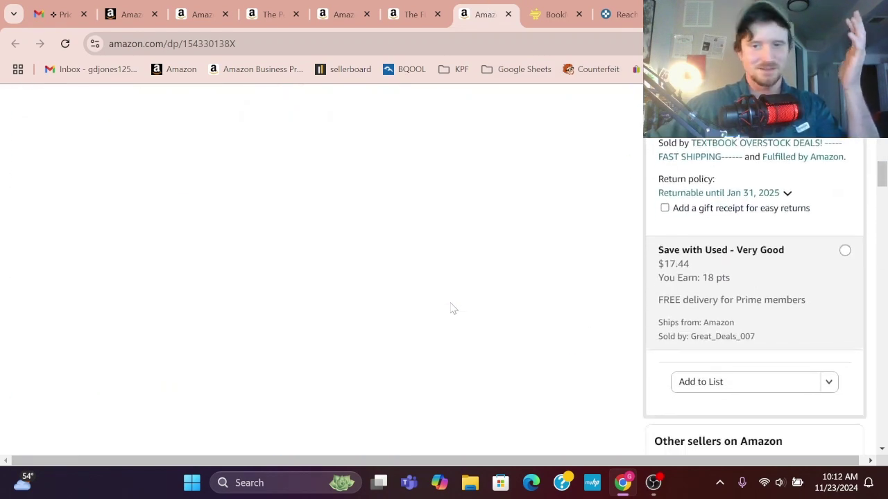
scroll(452, 307, "down", 6)
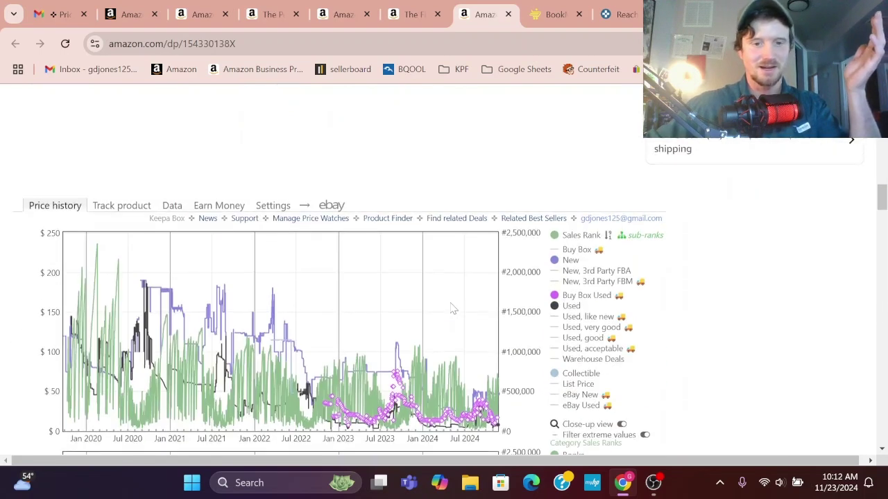
mouse_move(397, 326)
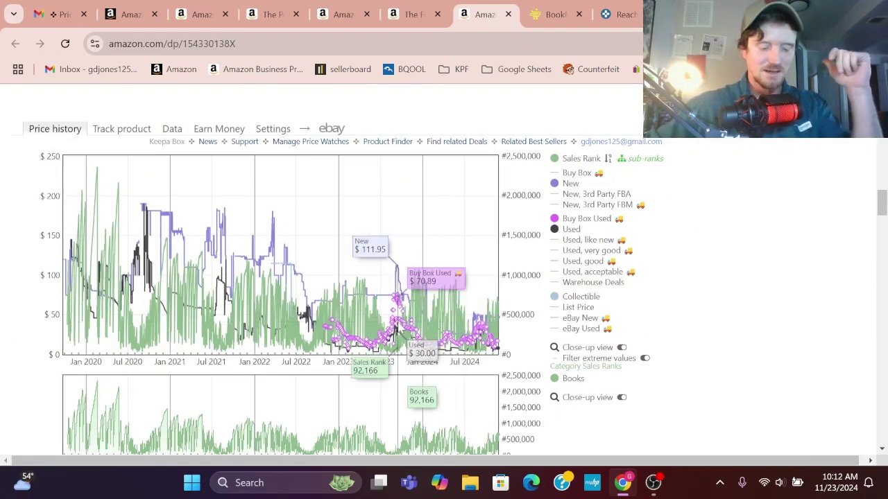
Step: Open the new and used offers from other sellers, review the cheapest used offer from HPB-Red, and close the offer list
scroll(471, 258, "up", 2)
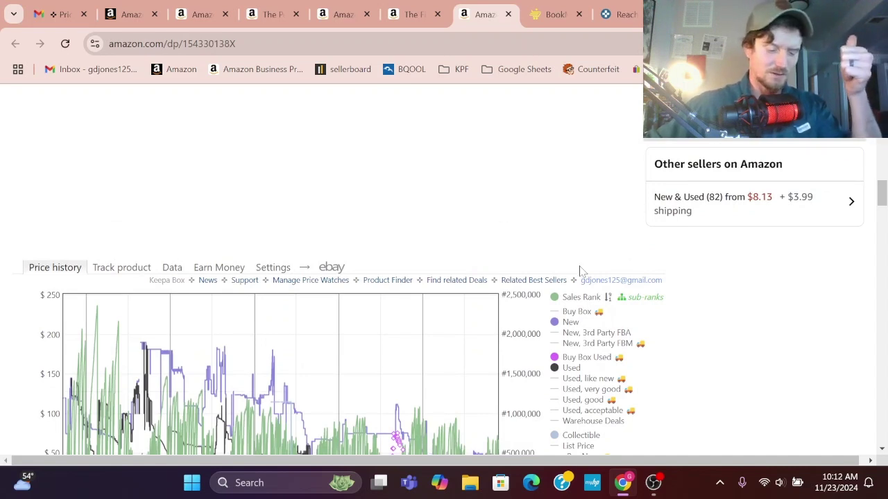
scroll(582, 271, "up", 2)
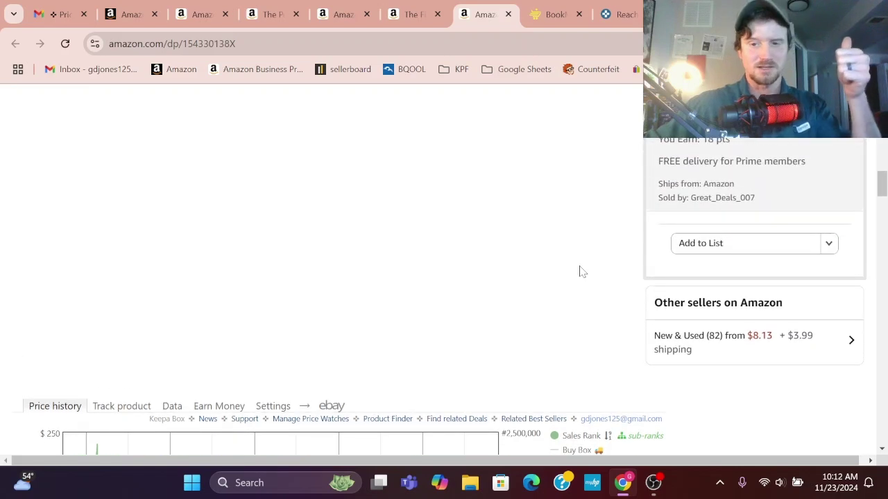
left_click(725, 340)
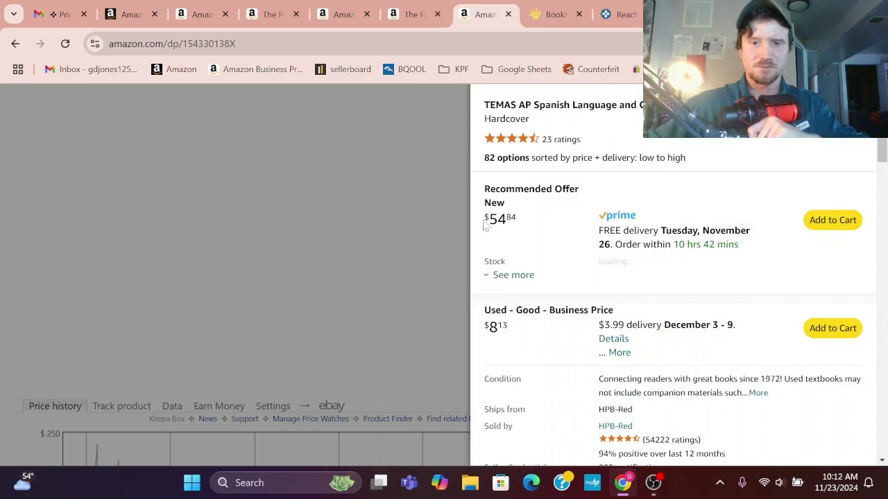
scroll(633, 313, "down", 2)
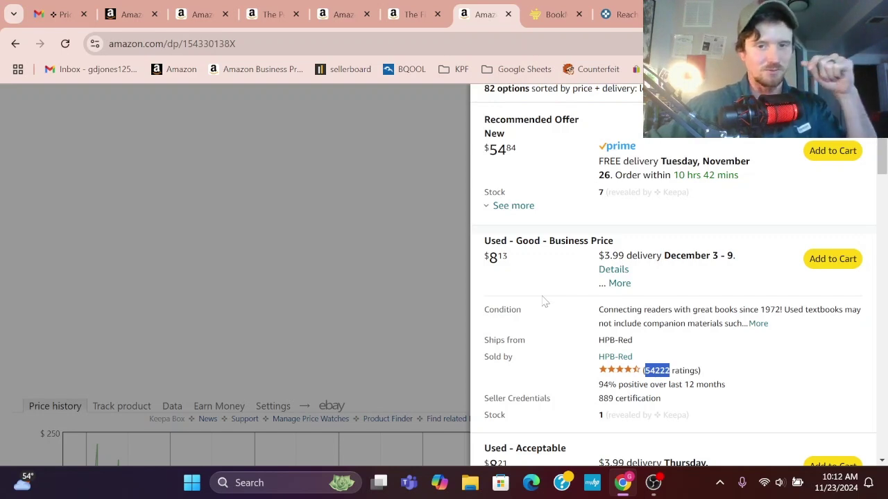
left_click(331, 296)
Step: Compare the book's Keepa price, sales rank and used offer count charts, focusing on the August 2023 and August 2024 periods
scroll(331, 295, "down", 3)
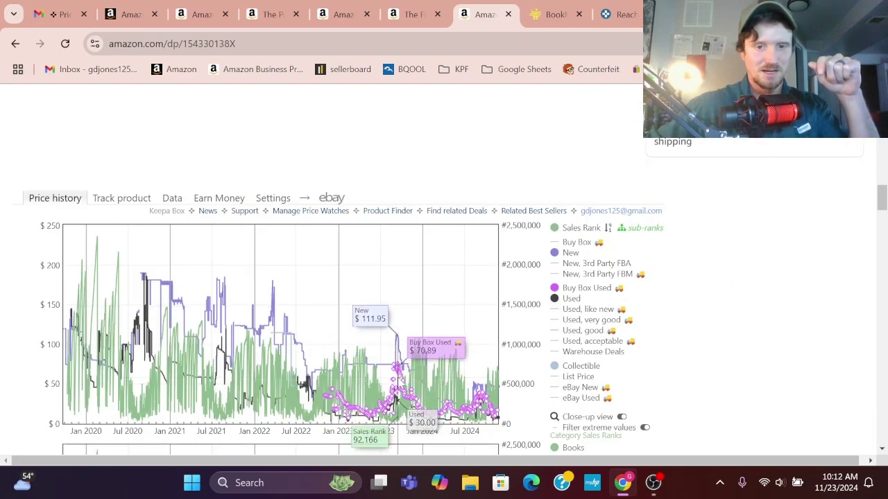
scroll(400, 376, "down", 1)
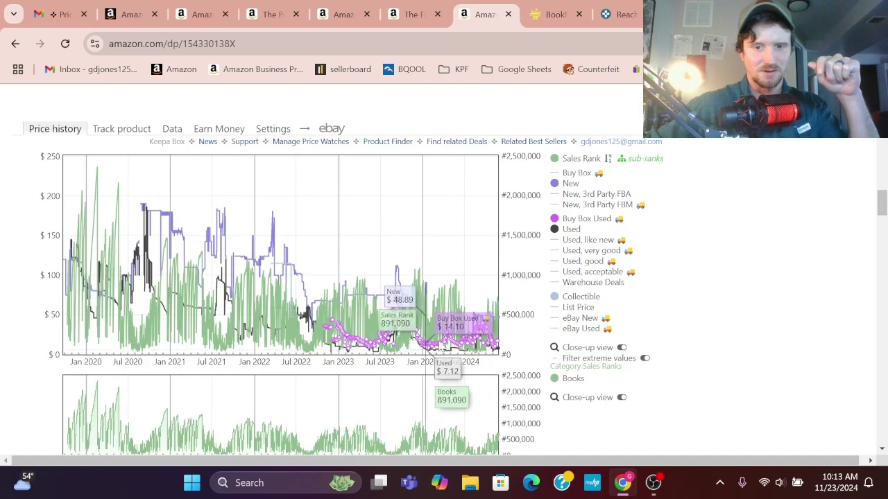
scroll(451, 333, "down", 3)
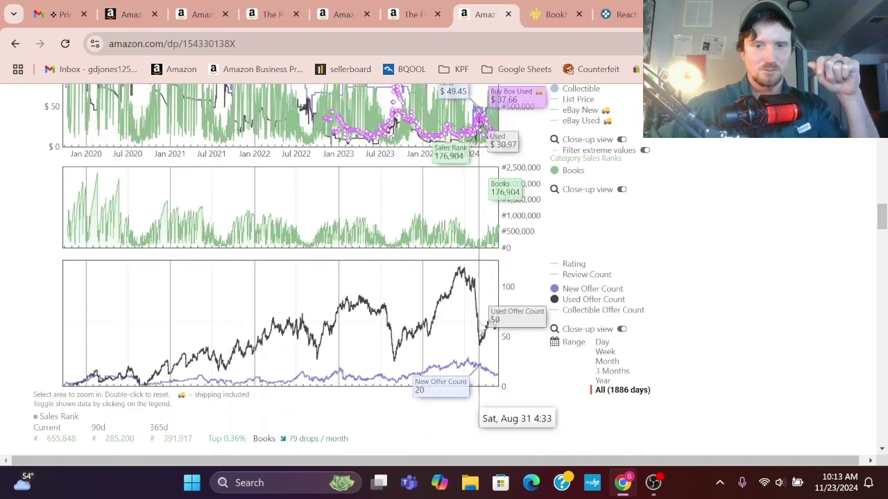
scroll(481, 195, "up", 1)
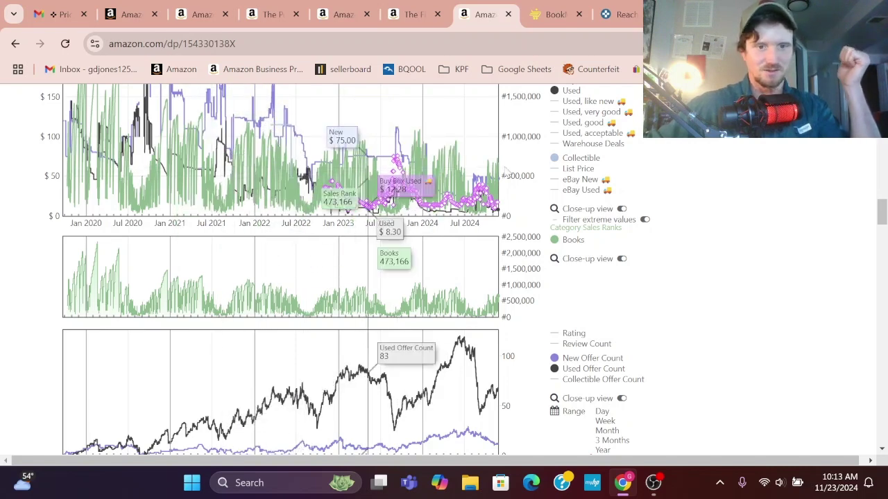
scroll(662, 229, "up", 4)
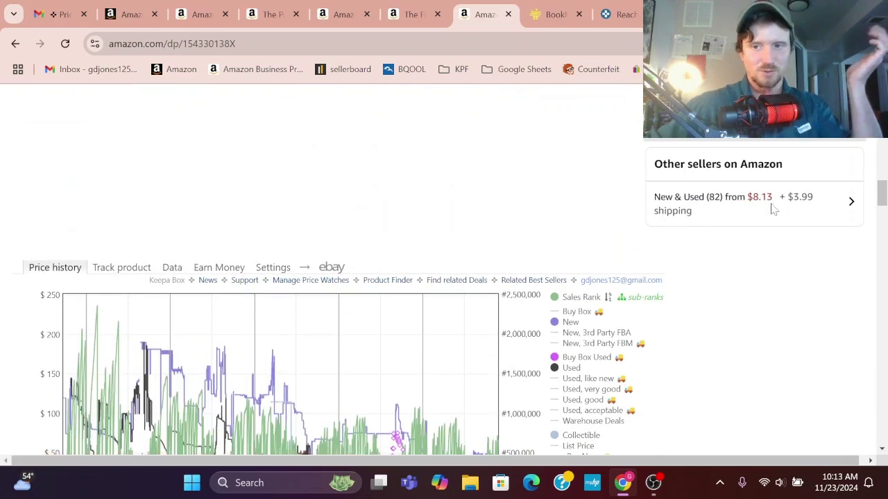
scroll(771, 206, "down", 3)
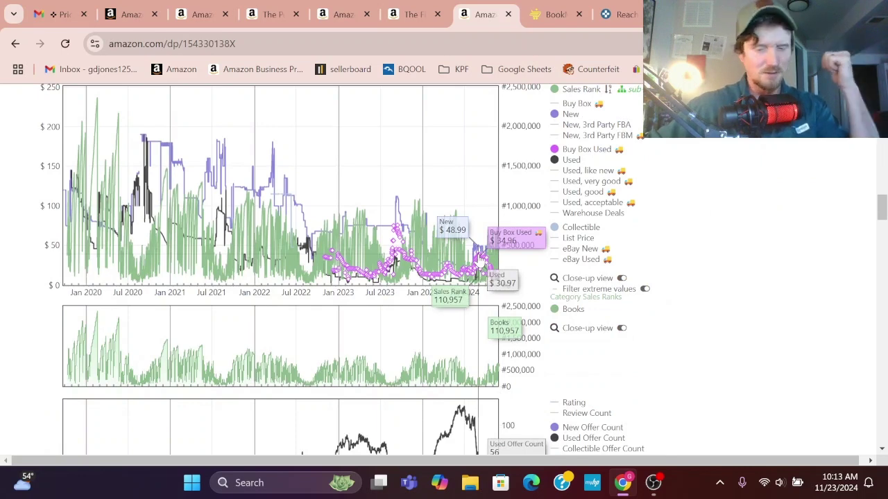
scroll(410, 262, "down", 2)
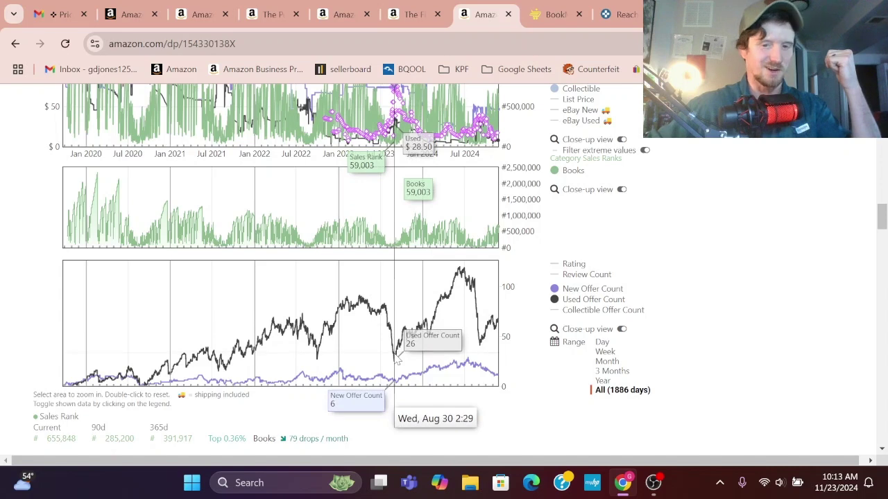
scroll(379, 200, "up", 2)
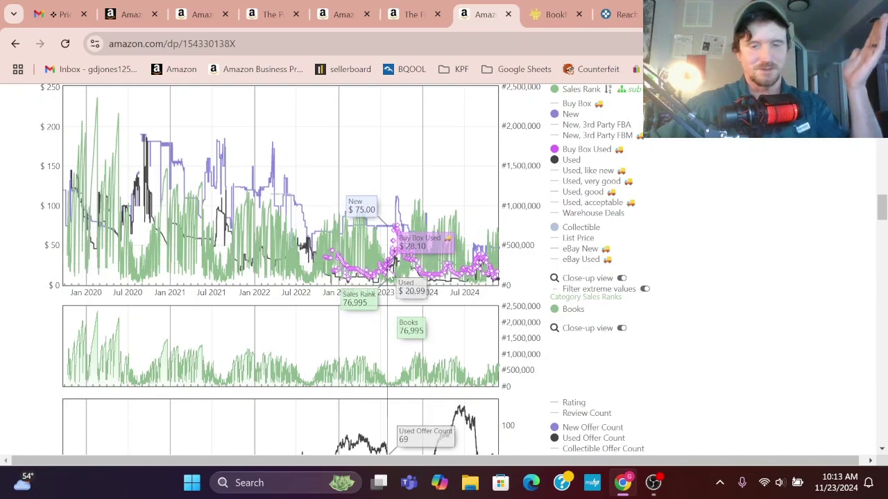
scroll(387, 268, "up", 2)
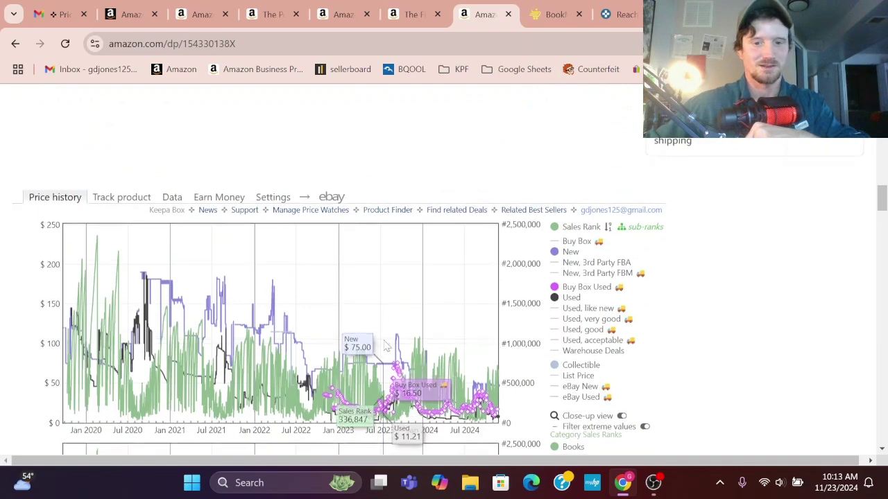
scroll(387, 268, "down", 1)
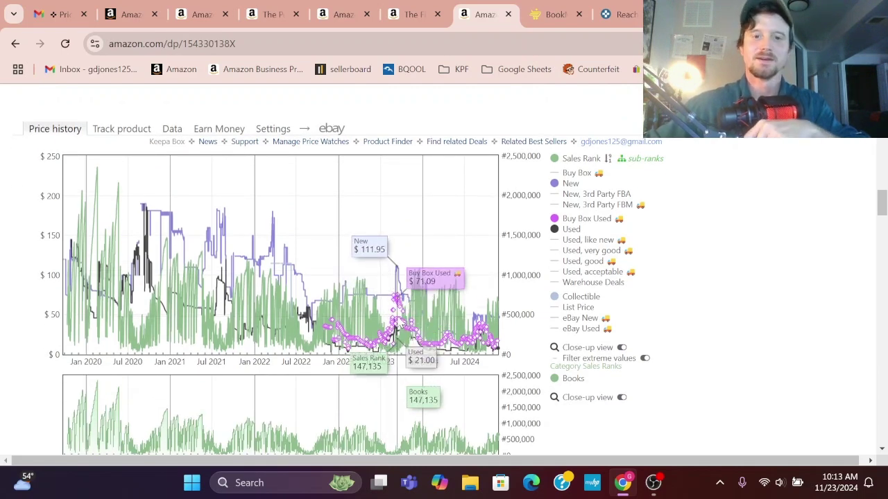
Step: Reopen the other sellers' offers, check the Used - Acceptable offers such as the GoodwillBooks one, and close the list
scroll(399, 324, "up", 1)
scroll(399, 323, "up", 1)
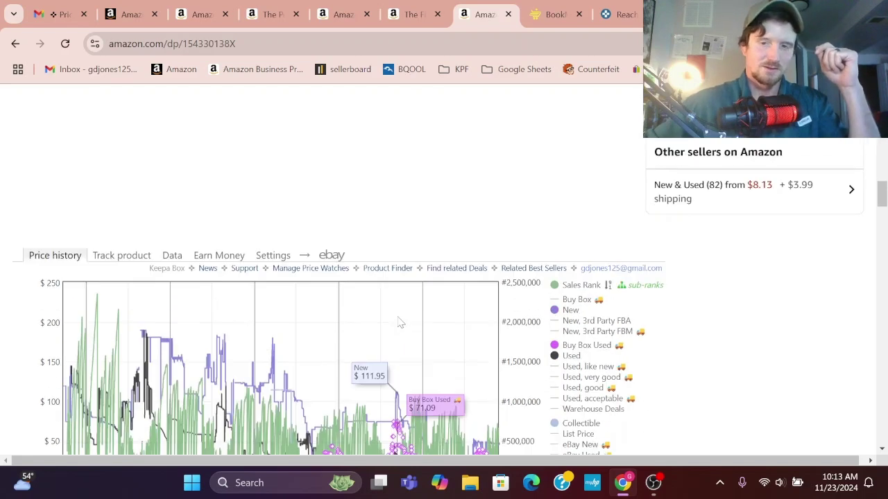
left_click(697, 208)
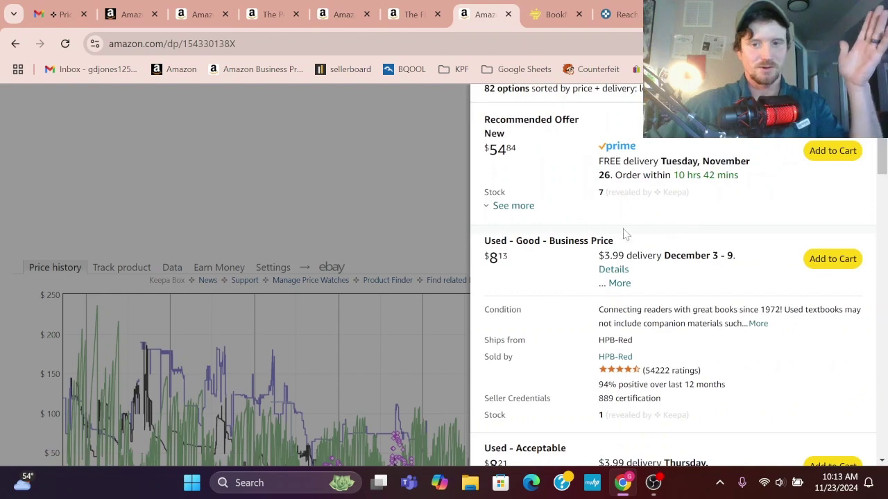
scroll(623, 235, "down", 5)
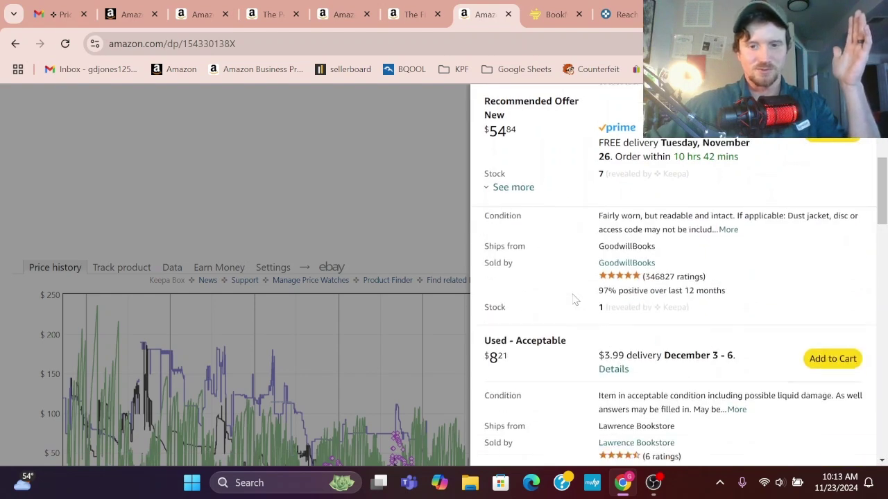
scroll(586, 291, "up", 1)
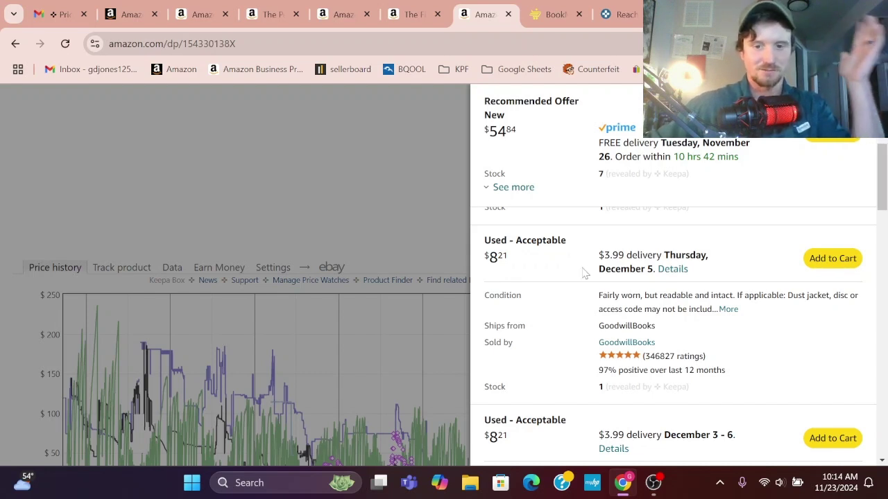
left_click(427, 244)
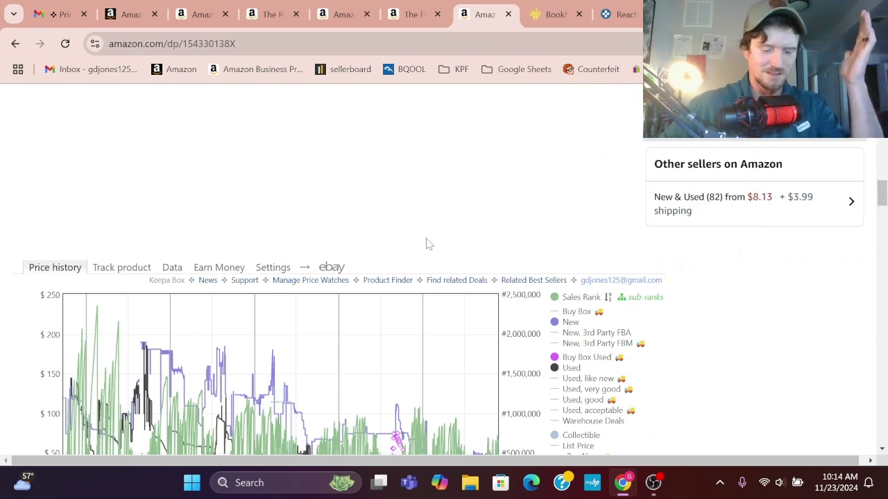
Step: Check the Used - Very Good offer in the listing's purchase options against the price peak in the Keepa chart
scroll(574, 304, "up", 3)
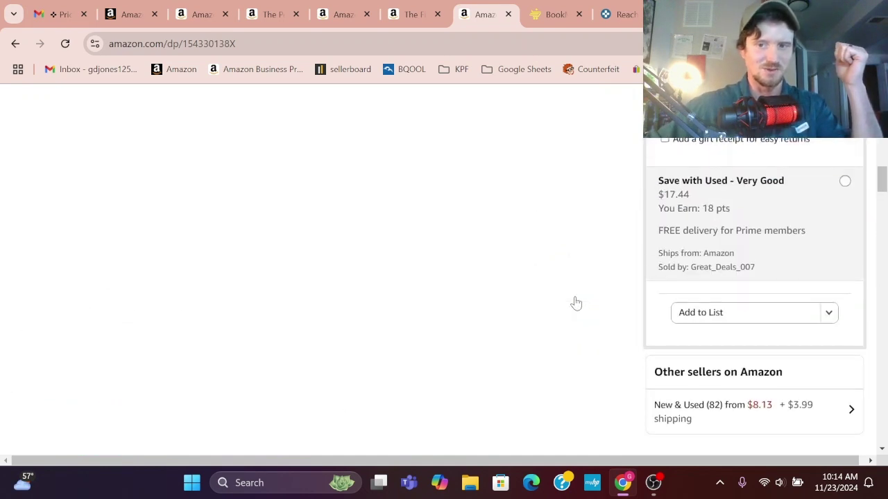
scroll(576, 304, "up", 1)
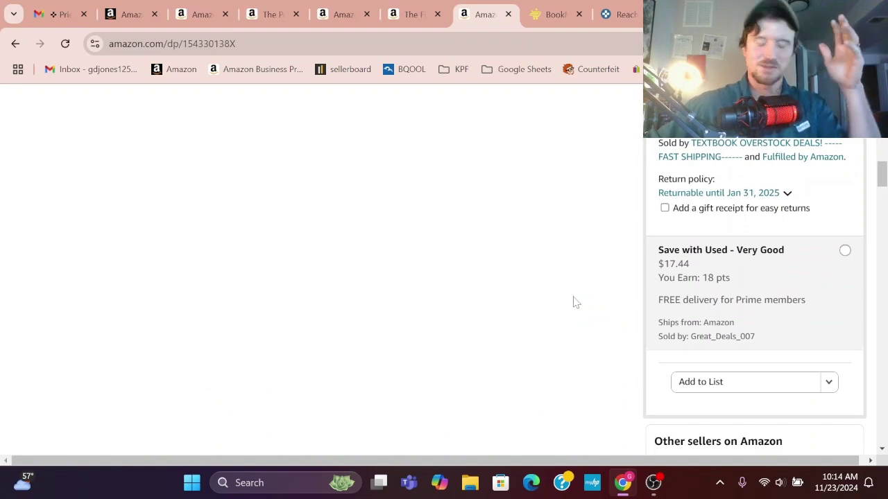
scroll(574, 302, "down", 5)
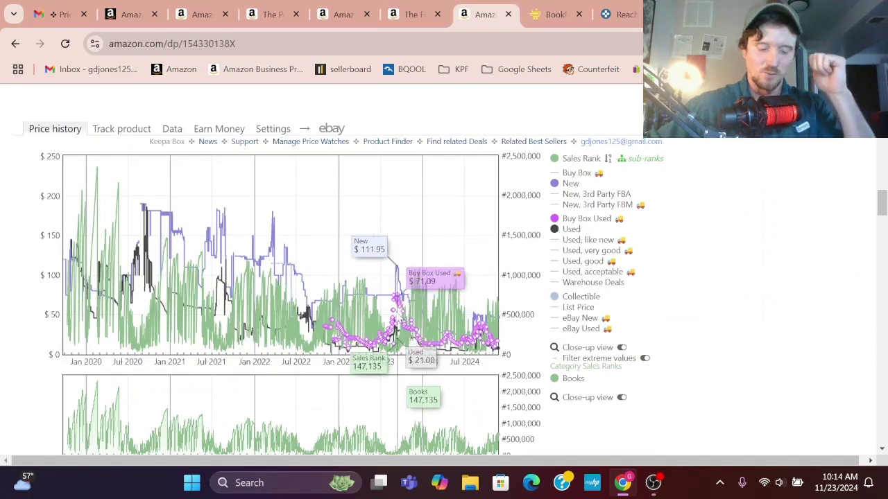
Step: Open the other sellers' offer list again and compare the prices, conditions and sellers of the low-priced used copies
scroll(399, 316, "up", 3)
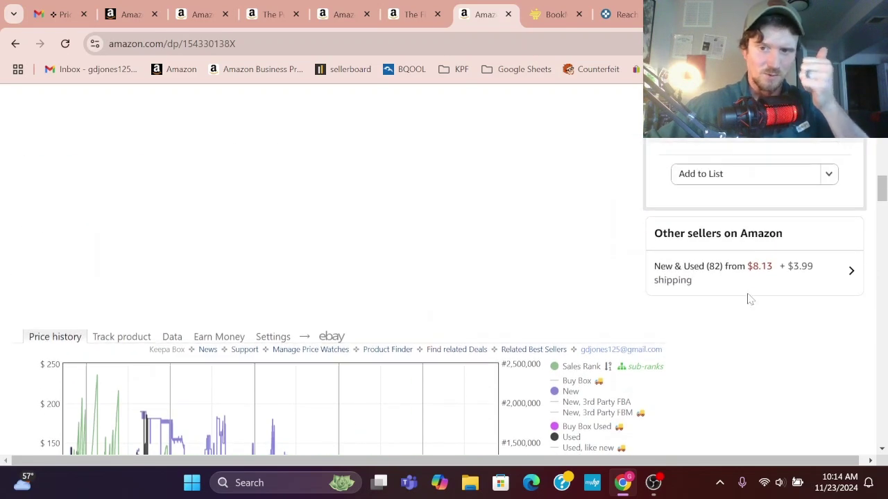
left_click(743, 275)
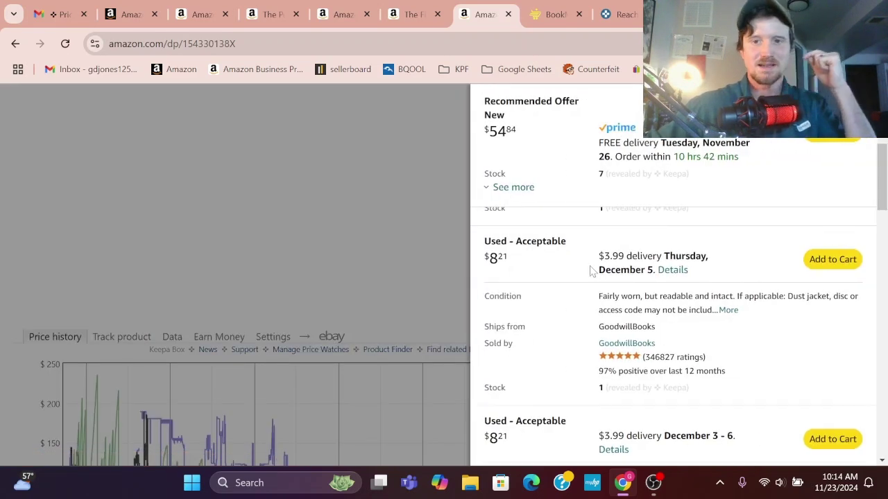
scroll(590, 271, "up", 2)
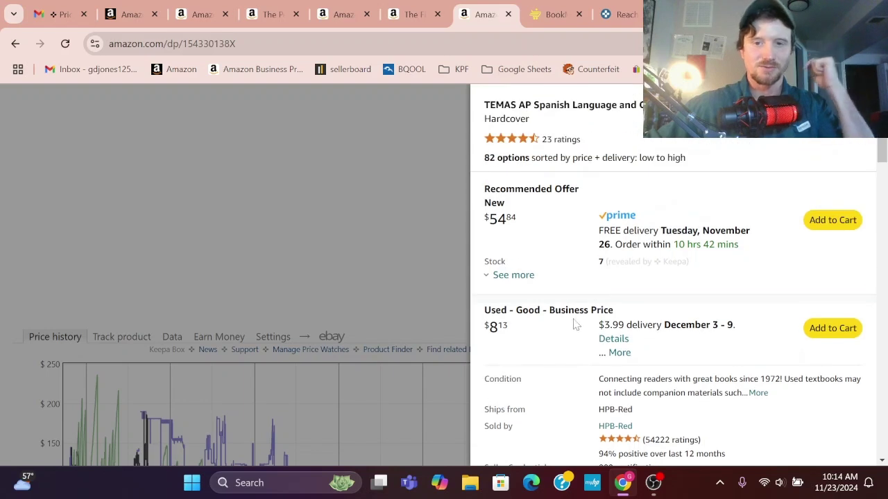
scroll(588, 143, "down", 1)
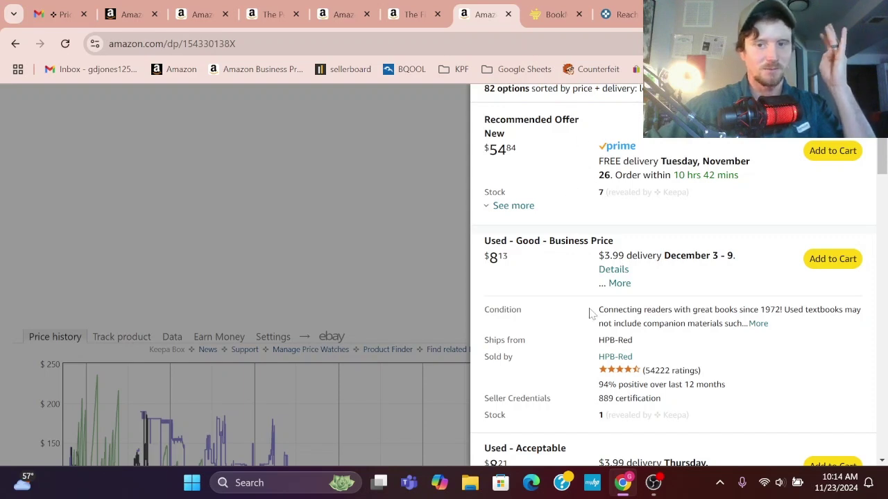
scroll(588, 326, "down", 1)
scroll(565, 297, "up", 1)
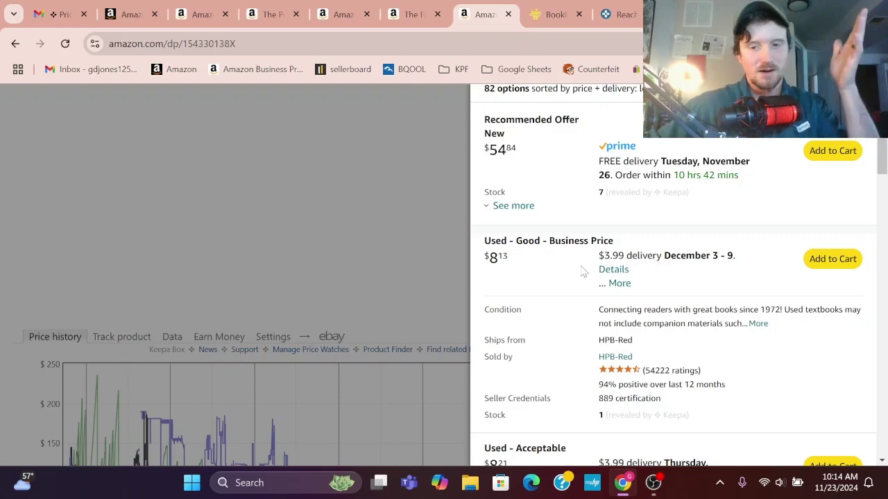
scroll(549, 263, "down", 1)
scroll(550, 279, "down", 2)
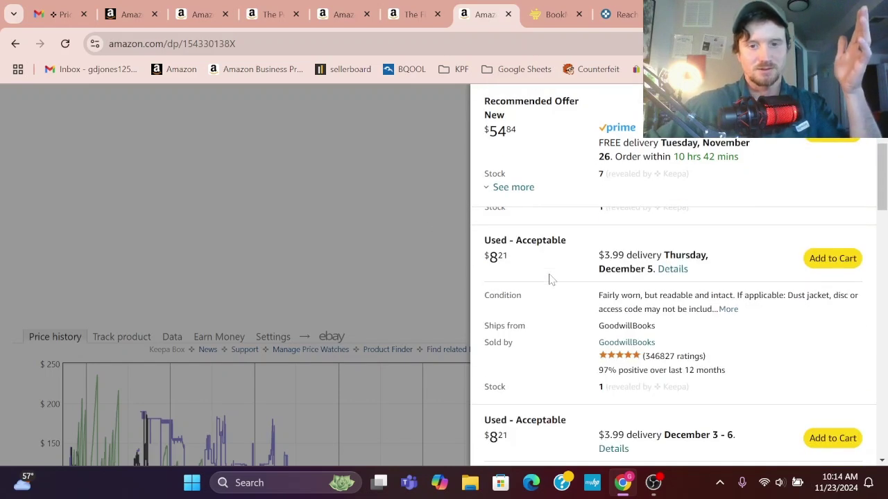
scroll(550, 278, "down", 6)
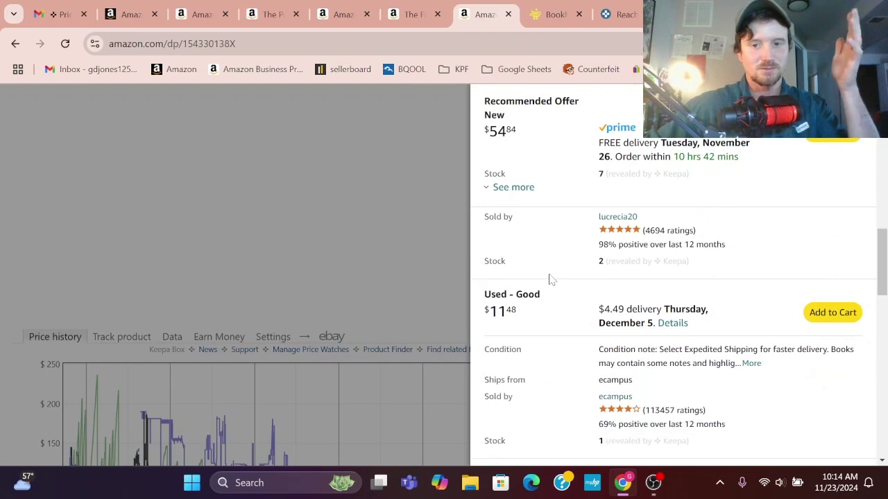
scroll(550, 278, "down", 4)
scroll(694, 204, "up", 10)
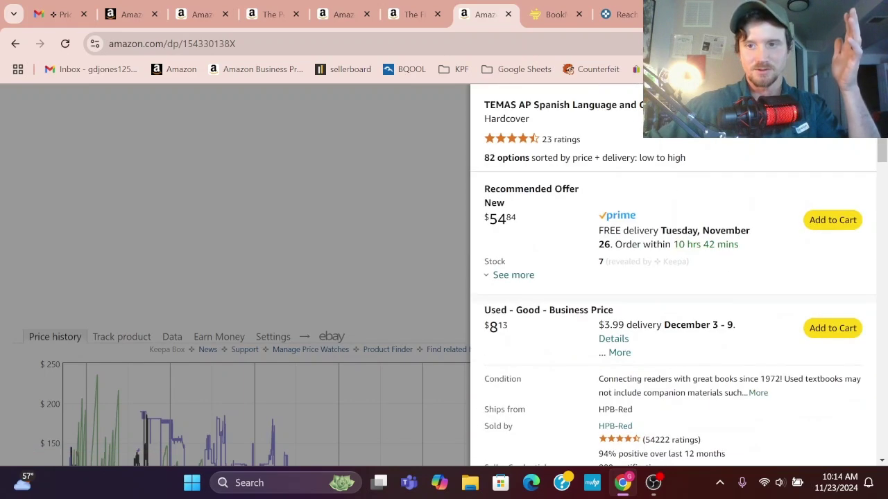
Step: Filter the offers by Prime delivery, view the cheapest Prime used copies, and close the offer list
left_click(834, 108)
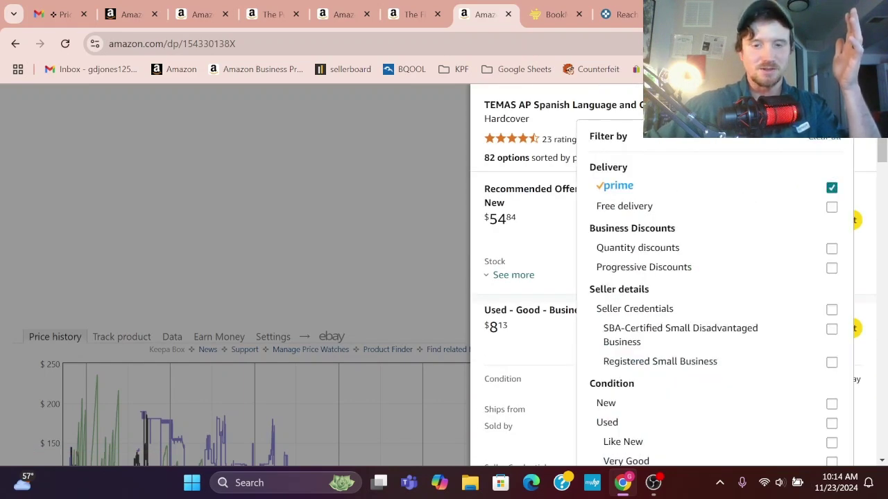
left_click(546, 243)
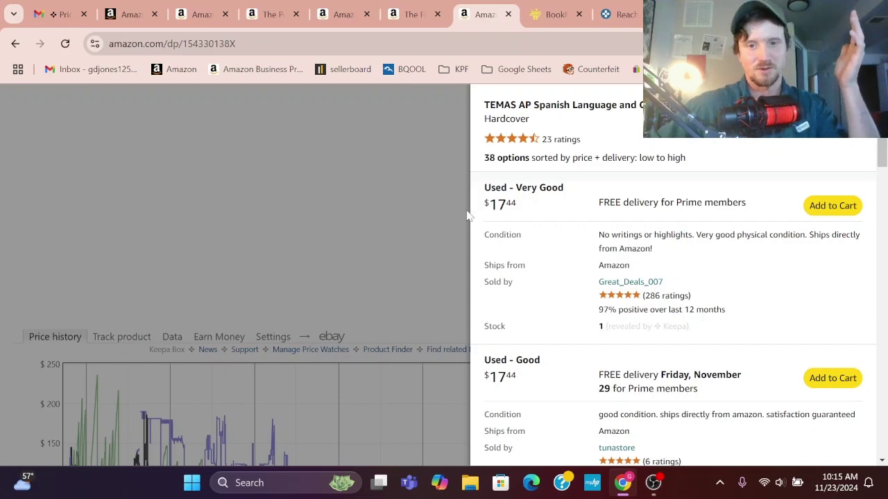
left_click(412, 215)
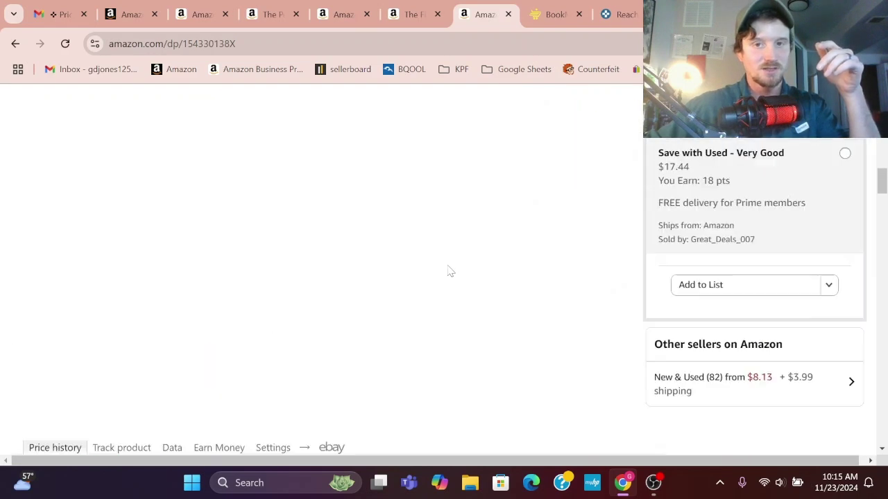